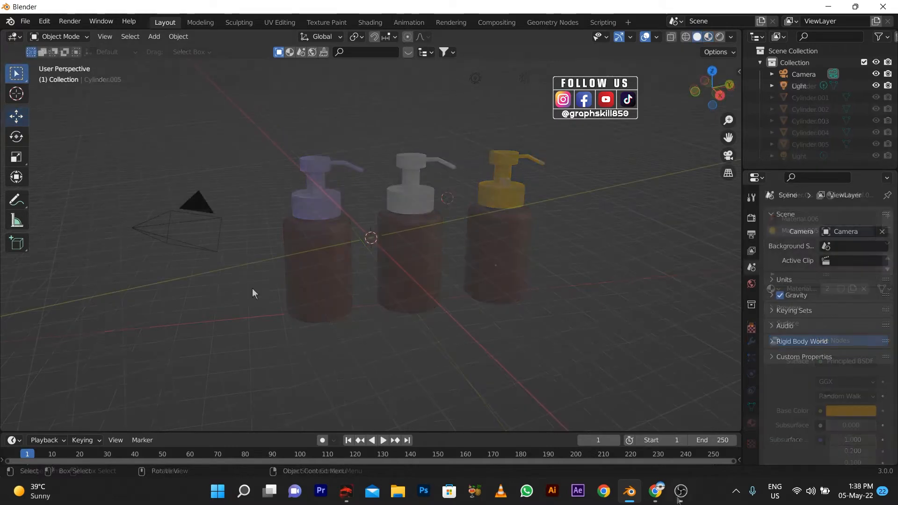
Add a cylinder mesh at the origin with 128 vertices, a 1 m radius and a 2 m depth
{"action": "key", "text": "shift+a"}
{"action": "mouse_move", "coordinate": [252, 240]}
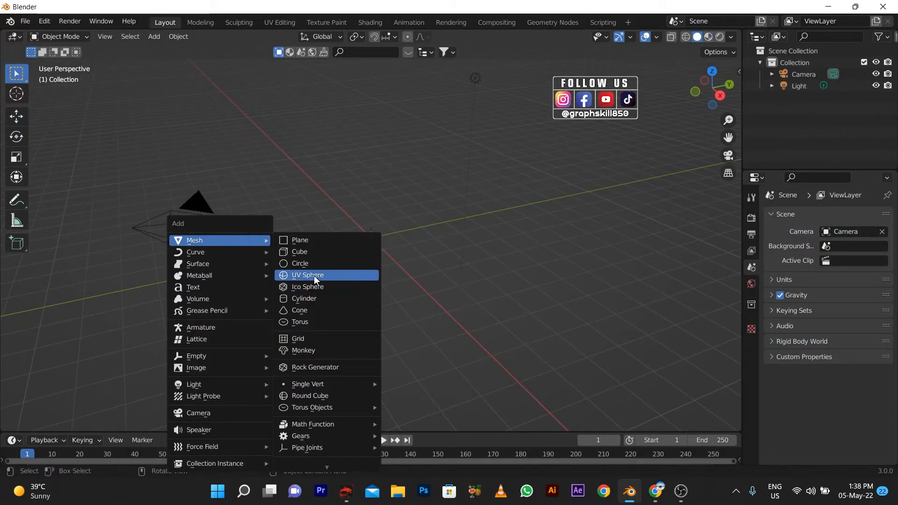
{"action": "left_click", "coordinate": [314, 299]}
{"action": "middle_click_drag", "start_coordinate": [326, 286], "coordinate": [453, 259]}
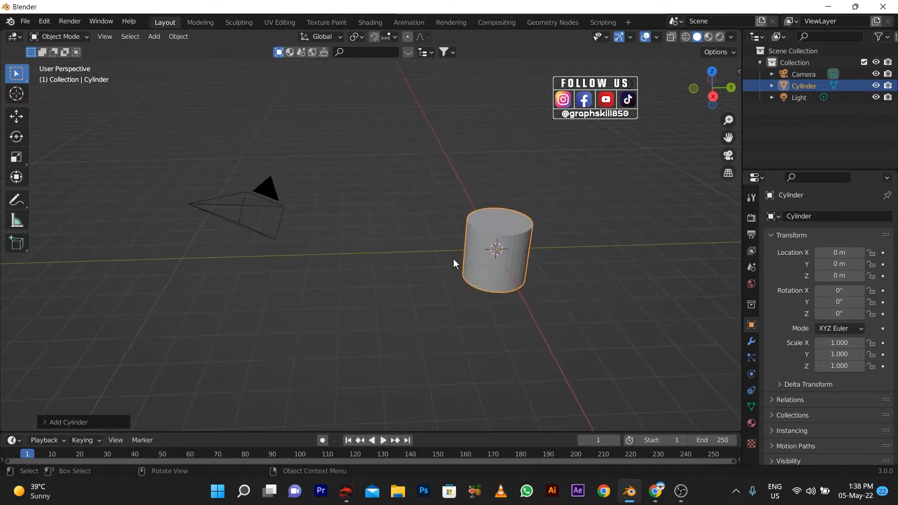
{"action": "left_click", "coordinate": [103, 421]}
{"action": "left_click", "coordinate": [167, 284]}
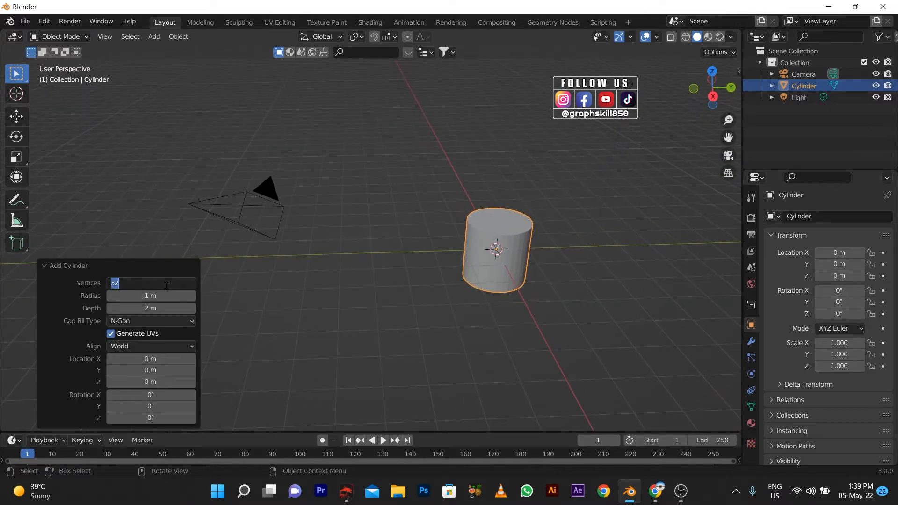
{"action": "key", "text": "Return"}
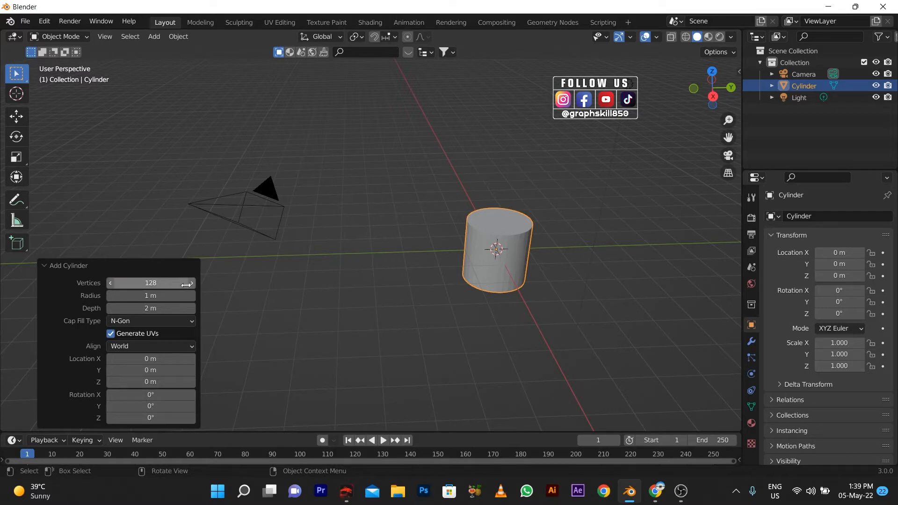
{"action": "left_click", "coordinate": [467, 288]}
Enter Edit Mode on the cylinder and raise its top face along Z to make the body taller
{"action": "middle_click_drag", "start_coordinate": [491, 271], "coordinate": [504, 211]}
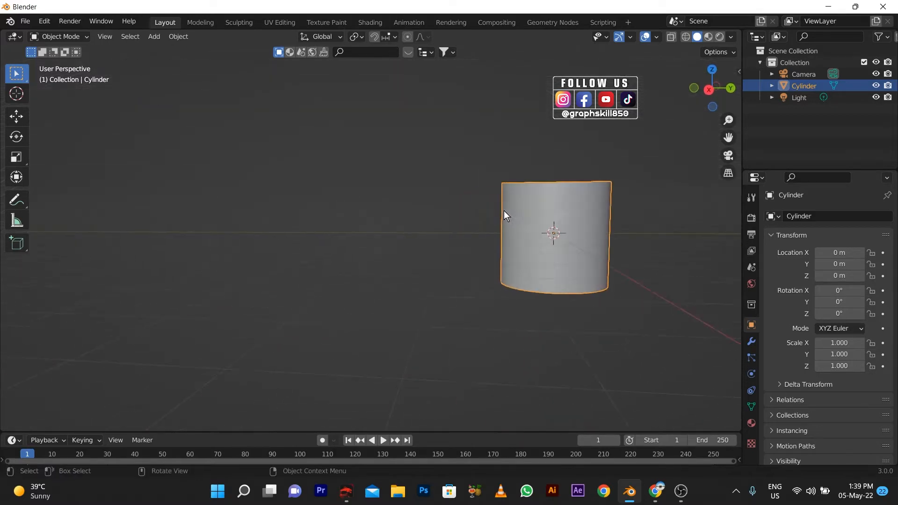
{"action": "middle_click_drag", "start_coordinate": [522, 244], "coordinate": [553, 248]}
{"action": "key", "text": "alt+a"}
{"action": "key", "text": "Tab"}
{"action": "scroll", "coordinate": [521, 246], "scroll_direction": "down", "scroll_amount": 3}
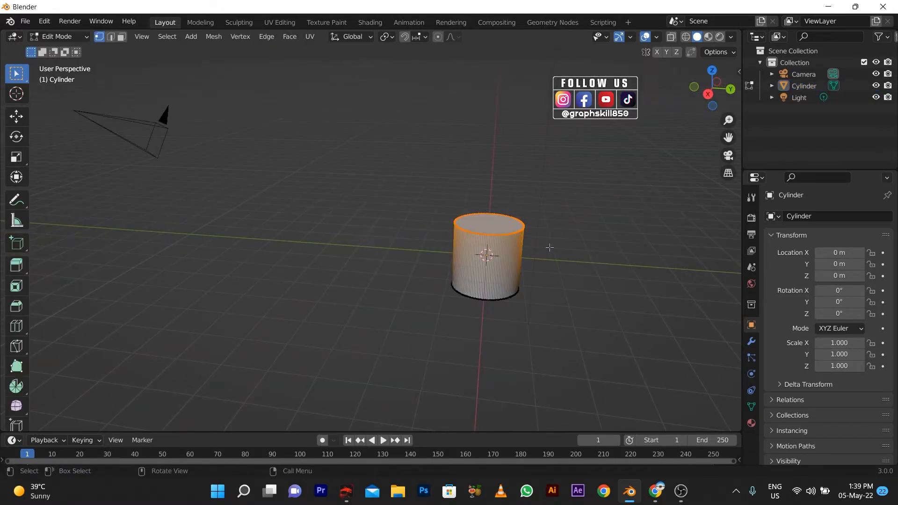
{"action": "left_click", "coordinate": [17, 116]}
{"action": "left_click_drag", "start_coordinate": [489, 195], "coordinate": [499, 162]}
{"action": "middle_click_drag", "start_coordinate": [409, 214], "coordinate": [590, 311]}
{"action": "left_click", "coordinate": [589, 310]}
{"action": "left_click_drag", "start_coordinate": [570, 327], "coordinate": [395, 216]}
{"action": "key", "text": "ctrl+b"}
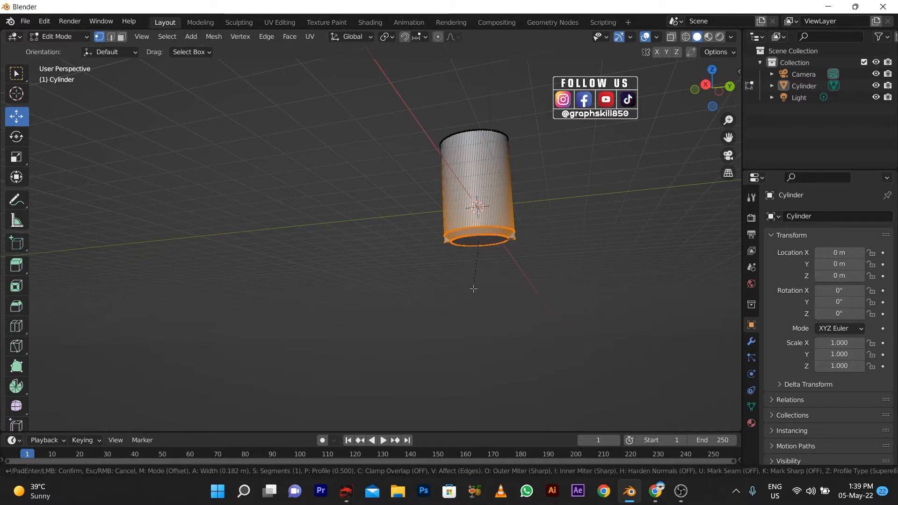
{"action": "right_click", "coordinate": [474, 288]}
Bevel the cylinder's bottom rim with a width of about 0.149 m and 4 segments, then return to Object Mode
{"action": "middle_click_drag", "start_coordinate": [464, 287], "coordinate": [445, 258]}
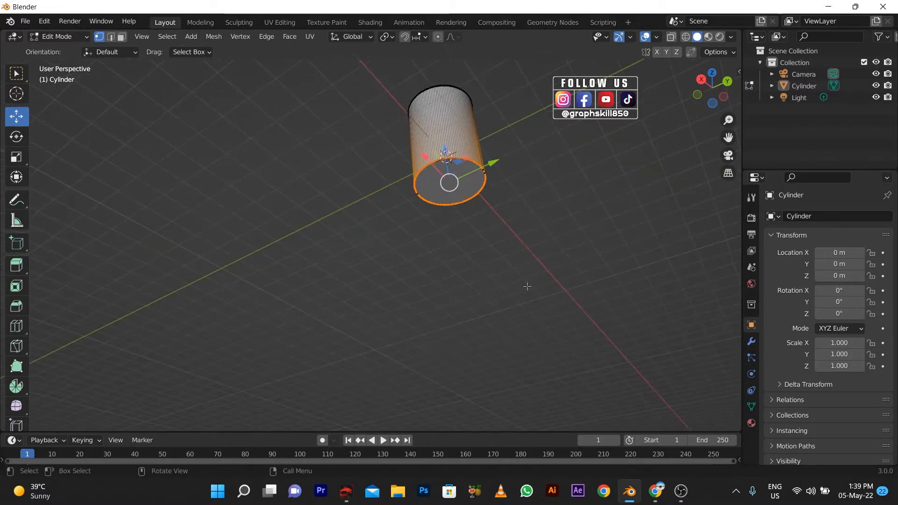
{"action": "left_click_drag", "start_coordinate": [528, 286], "coordinate": [364, 153]}
{"action": "key", "text": "ctrl+b"}
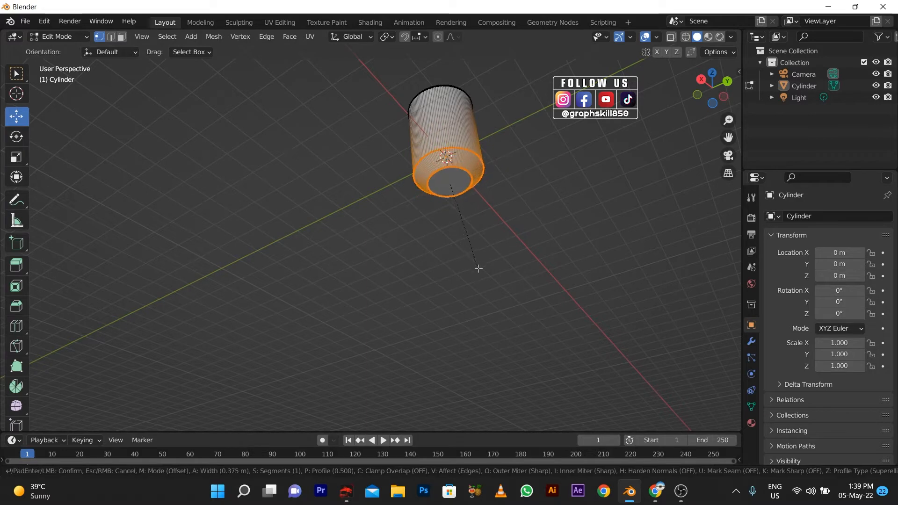
{"action": "scroll", "coordinate": [477, 261], "scroll_direction": "up", "scroll_amount": 3}
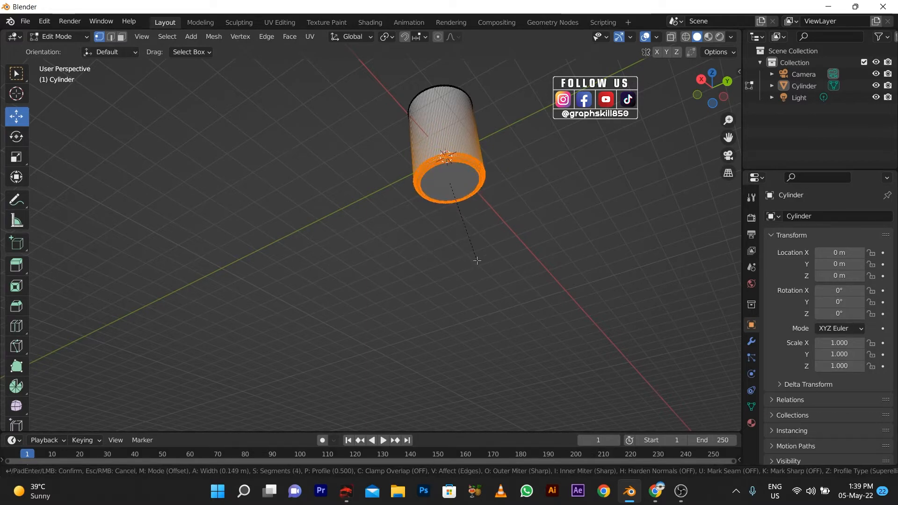
{"action": "left_click", "coordinate": [477, 261]}
{"action": "middle_click_drag", "start_coordinate": [477, 261], "coordinate": [415, 279]}
{"action": "key", "text": "Tab"}
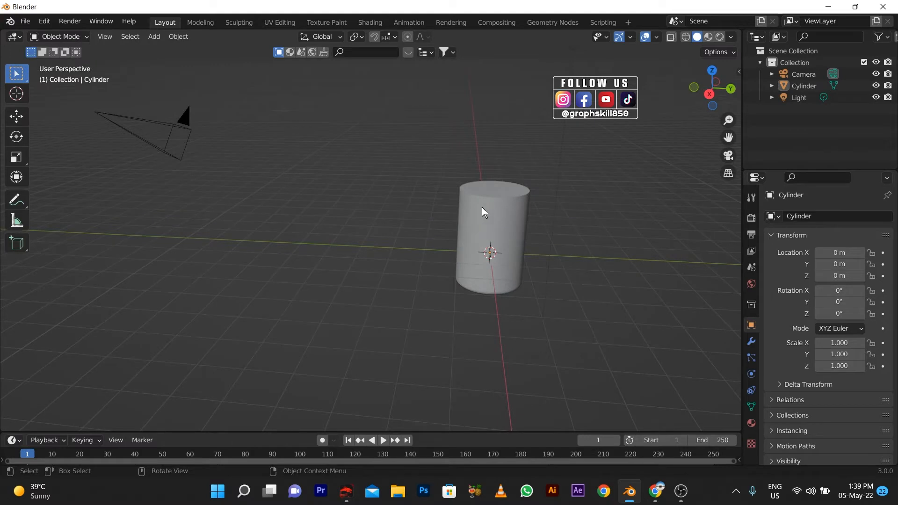
Bevel the cylinder's top rim in Edit Mode with a width of about 0.214 m and 5 segments
{"action": "key", "text": "ctrl+a"}
{"action": "left_click", "coordinate": [449, 204]}
{"action": "key", "text": "Tab"}
{"action": "middle_click_drag", "start_coordinate": [449, 204], "coordinate": [437, 149]}
{"action": "left_click_drag", "start_coordinate": [432, 136], "coordinate": [602, 225]}
{"action": "key", "text": "ctrl+b"}
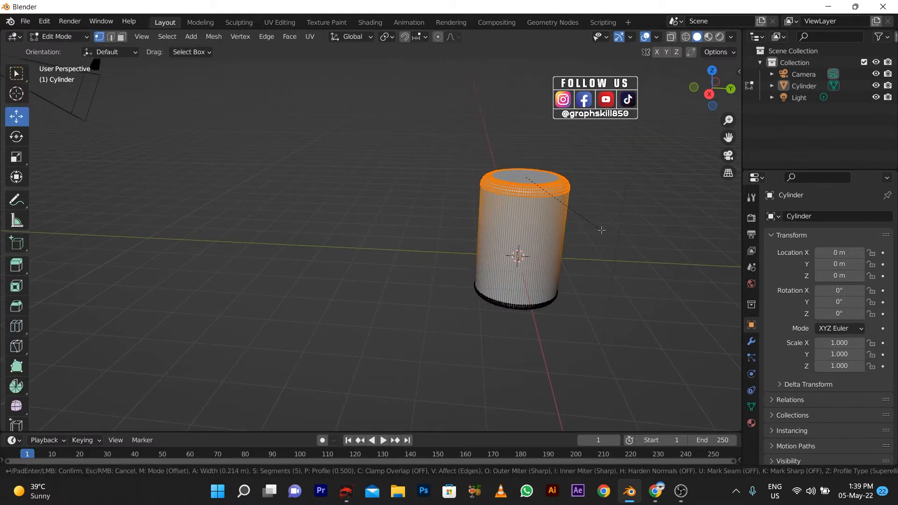
{"action": "left_click", "coordinate": [602, 230]}
{"action": "middle_click_drag", "start_coordinate": [601, 231], "coordinate": [452, 215]}
{"action": "scroll", "coordinate": [419, 194], "scroll_direction": "up", "scroll_amount": 3}
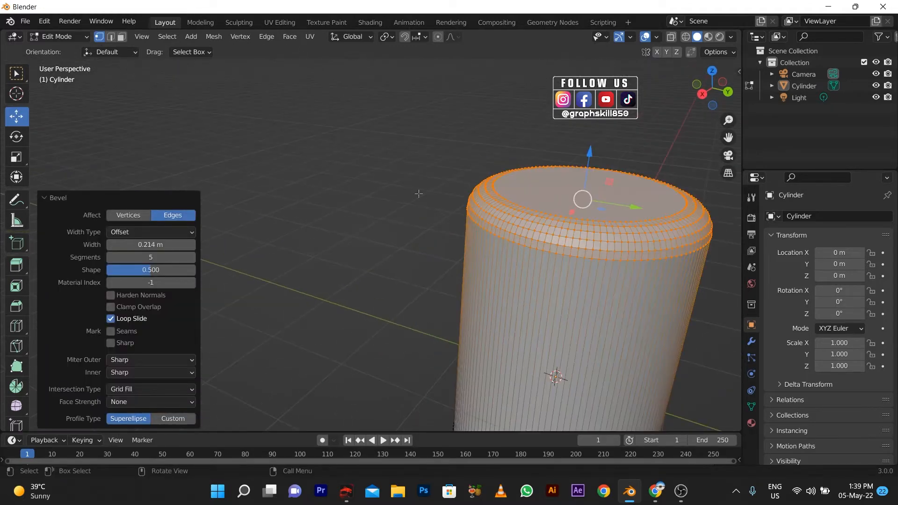
{"action": "left_click", "coordinate": [343, 189]}
Select the cylinder's top face in face select mode and inset it by about 0.36 m
{"action": "middle_click_drag", "start_coordinate": [349, 183], "coordinate": [221, 136]}
{"action": "left_click", "coordinate": [122, 37]}
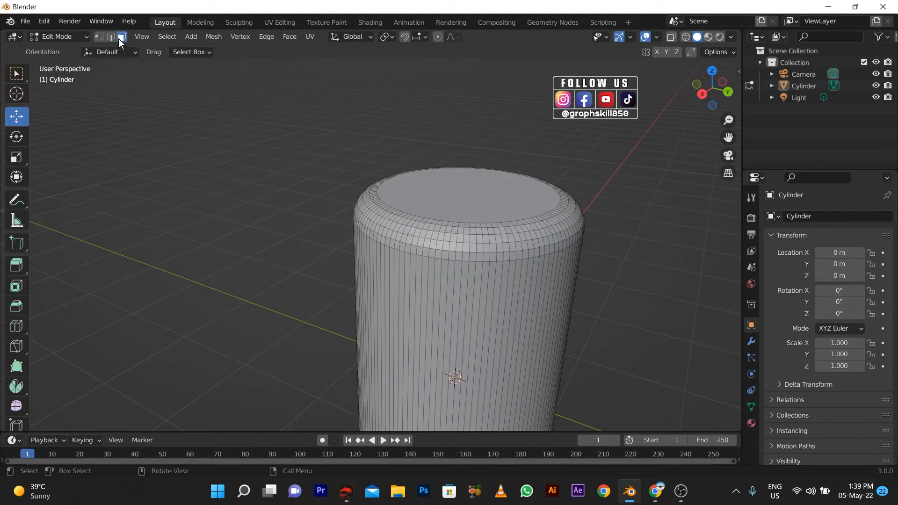
{"action": "left_click", "coordinate": [467, 189]}
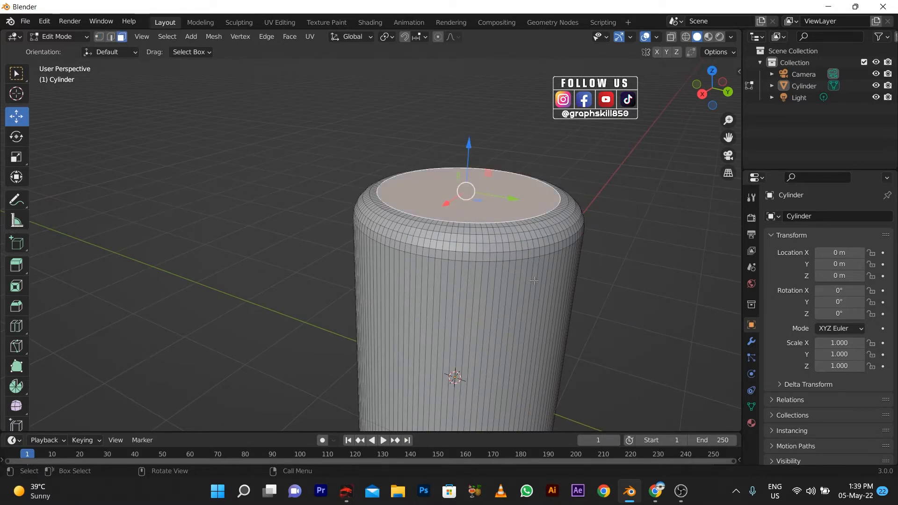
{"action": "key", "text": "i"}
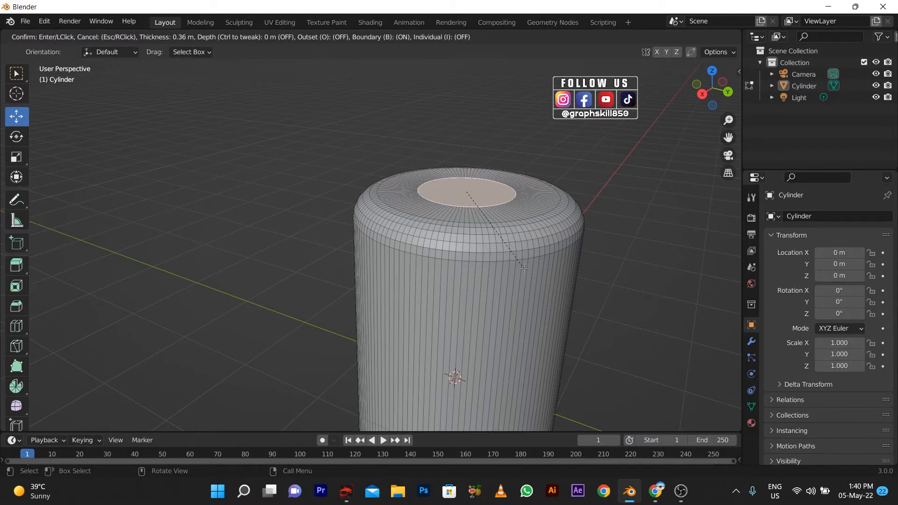
{"action": "left_click", "coordinate": [524, 268]}
{"action": "key", "text": "i"}
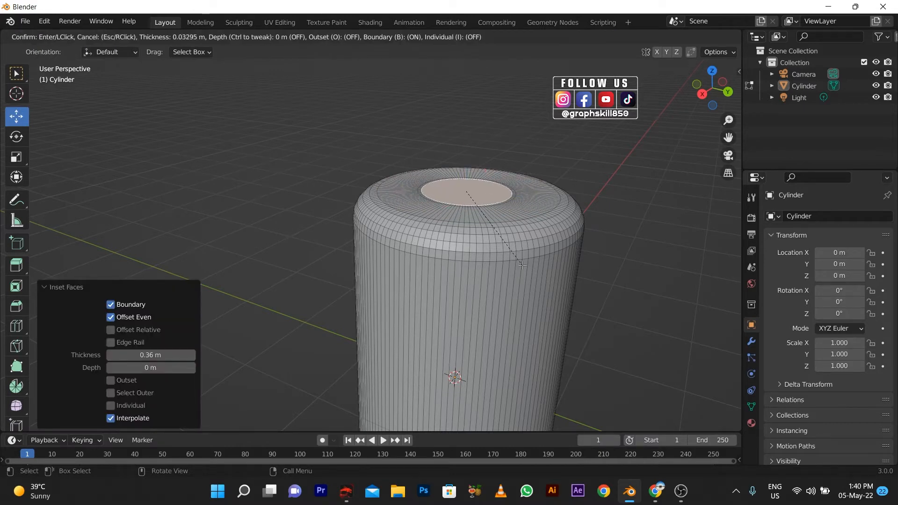
{"action": "key", "text": "Escape"}
Extrude the inset top face up by about 0.06 m and again by about 0.017 m, then scale it up by about 1.66
{"action": "key", "text": "e"}
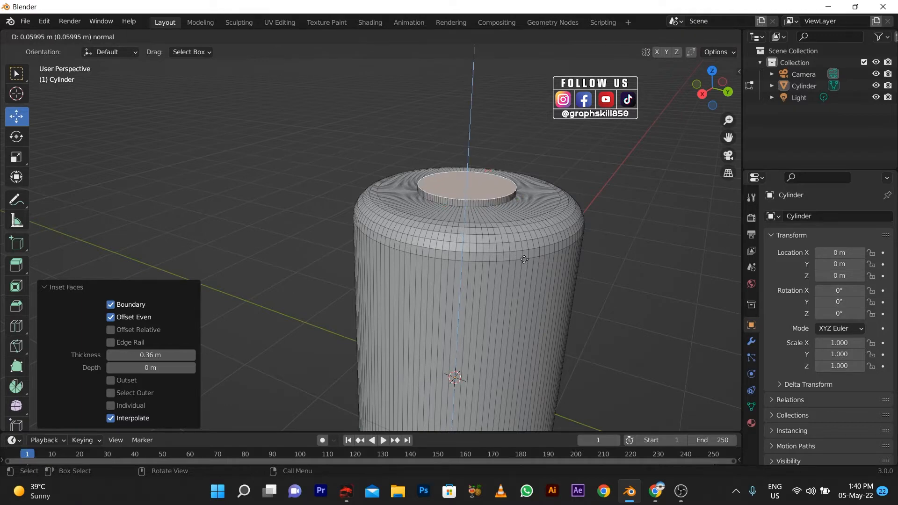
{"action": "left_click", "coordinate": [524, 259]}
{"action": "key", "text": "e"}
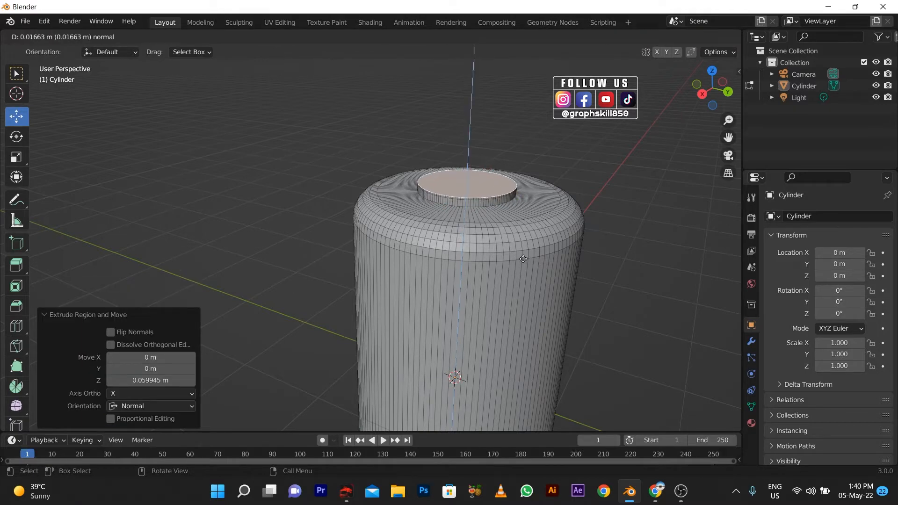
{"action": "left_click", "coordinate": [523, 258]}
{"action": "key", "text": "s"}
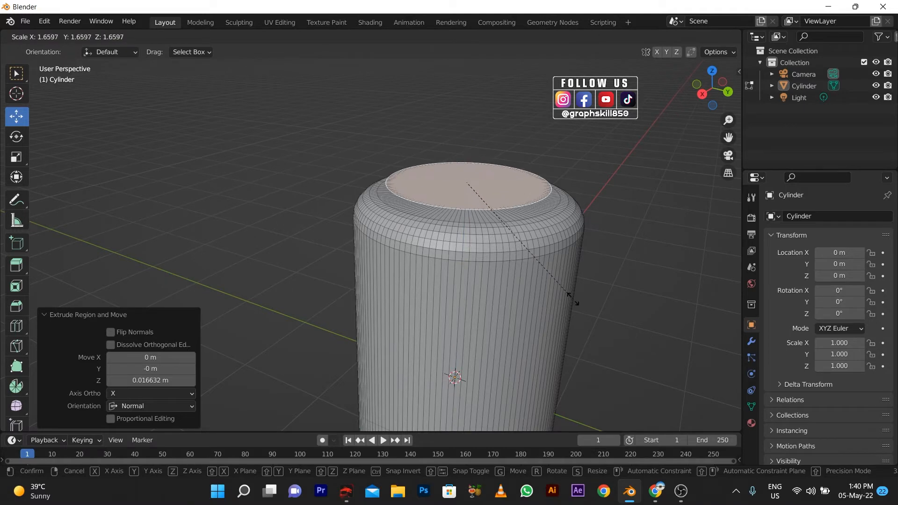
{"action": "left_click", "coordinate": [573, 300]}
Extrude the widened top face up about 0.494 m to form the collar, then raise it another 0.129 m or so
{"action": "mouse_move", "coordinate": [476, 251]}
{"action": "middle_mouse_down"}
{"action": "mouse_move", "coordinate": [473, 232]}
{"action": "mouse_move", "coordinate": [480, 251]}
{"action": "middle_mouse_up"}
{"action": "key", "text": "e"}
{"action": "left_click", "coordinate": [490, 194]}
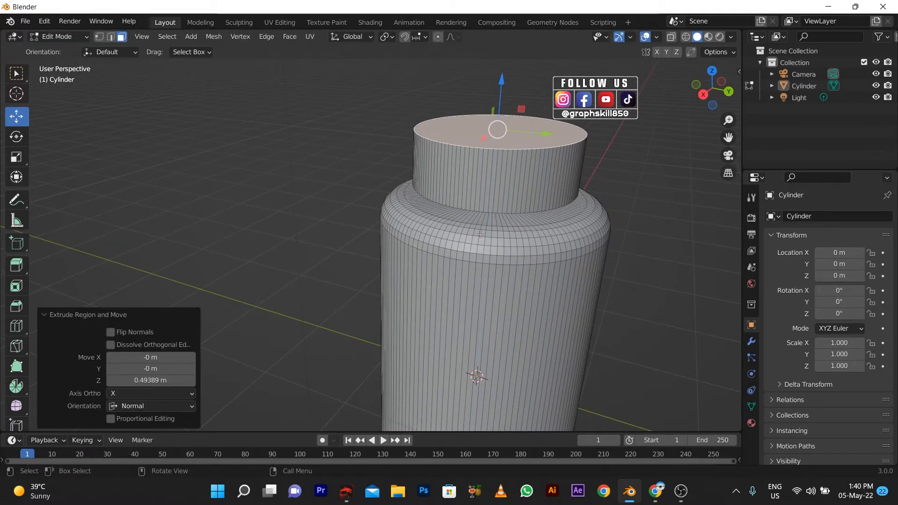
{"action": "middle_click_drag", "start_coordinate": [490, 195], "coordinate": [535, 183]}
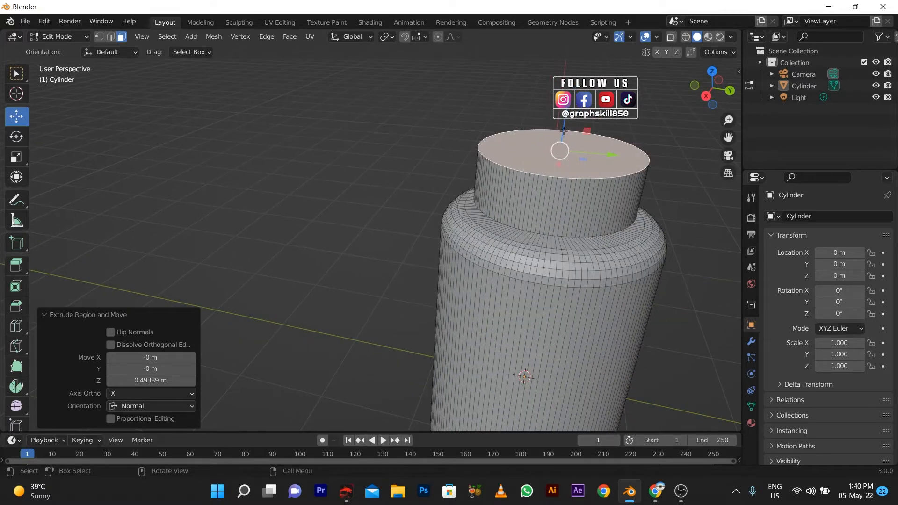
{"action": "left_click_drag", "start_coordinate": [564, 132], "coordinate": [566, 117]}
{"action": "scroll", "coordinate": [496, 206], "scroll_direction": "down", "scroll_amount": 4}
{"action": "middle_click_drag", "start_coordinate": [466, 249], "coordinate": [470, 239]}
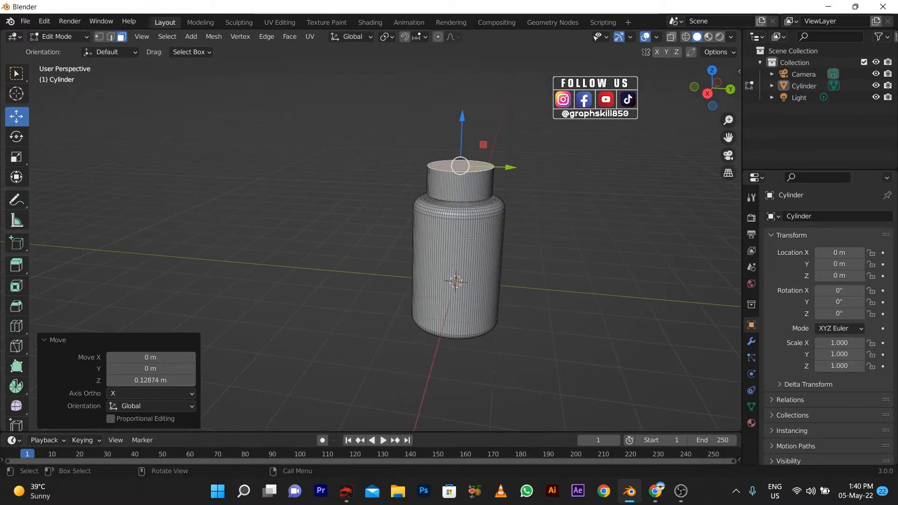
Bevel the edge loop at the base of the collar with a width of about 0.013 m and 7 segments
{"action": "scroll", "coordinate": [461, 185], "scroll_direction": "up", "scroll_amount": 3}
{"action": "scroll", "coordinate": [505, 170], "scroll_direction": "up", "scroll_amount": 3}
{"action": "middle_click_drag", "start_coordinate": [517, 177], "coordinate": [417, 250], "text": "shift"}
{"action": "left_click", "coordinate": [416, 249], "text": "alt"}
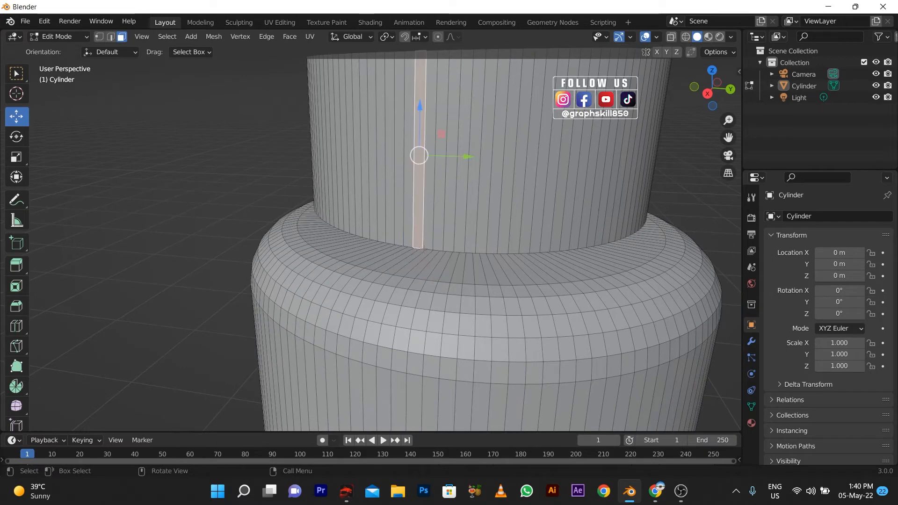
{"action": "left_click", "coordinate": [111, 37]}
{"action": "left_click", "coordinate": [439, 249]}
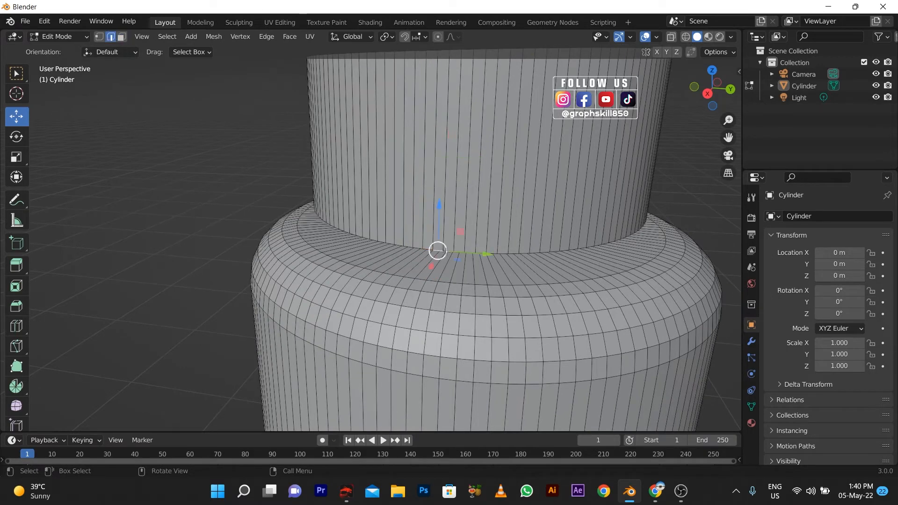
{"action": "left_click", "coordinate": [463, 254], "text": "alt"}
{"action": "key", "text": "ctrl+b"}
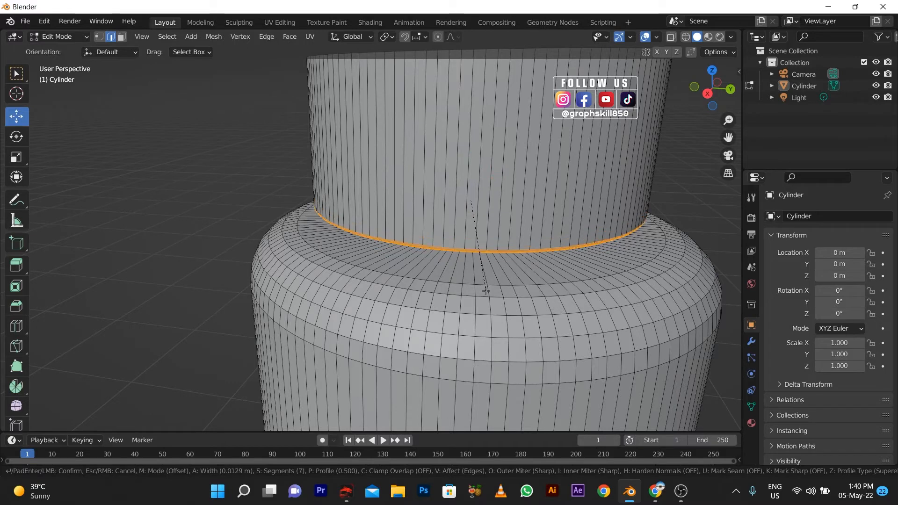
{"action": "left_click", "coordinate": [486, 290]}
{"action": "key", "text": "Tab"}
{"action": "scroll", "coordinate": [416, 290], "scroll_direction": "down", "scroll_amount": 5}
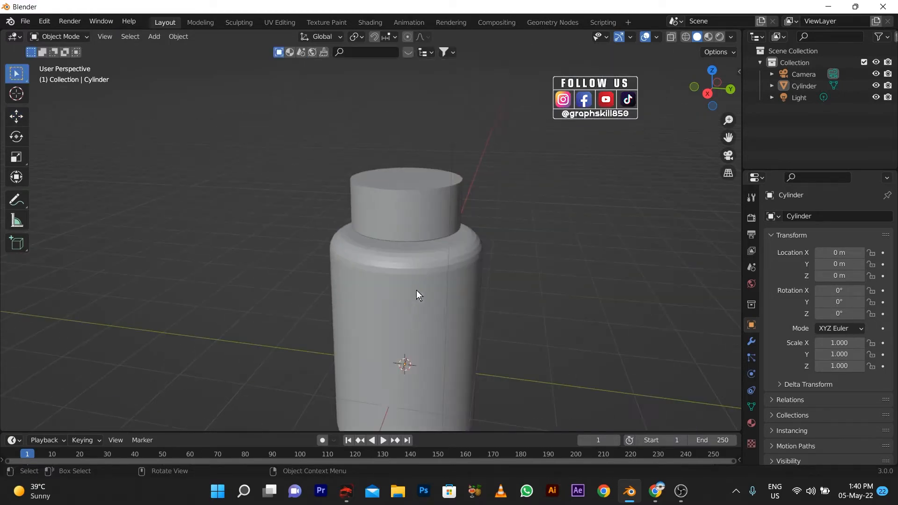
Select the edge loop around the collar's top rim and apply a narrow multi-segment bevel to it
{"action": "scroll", "coordinate": [390, 232], "scroll_direction": "up", "scroll_amount": 3}
{"action": "left_click", "coordinate": [383, 232]}
{"action": "key", "text": "Tab"}
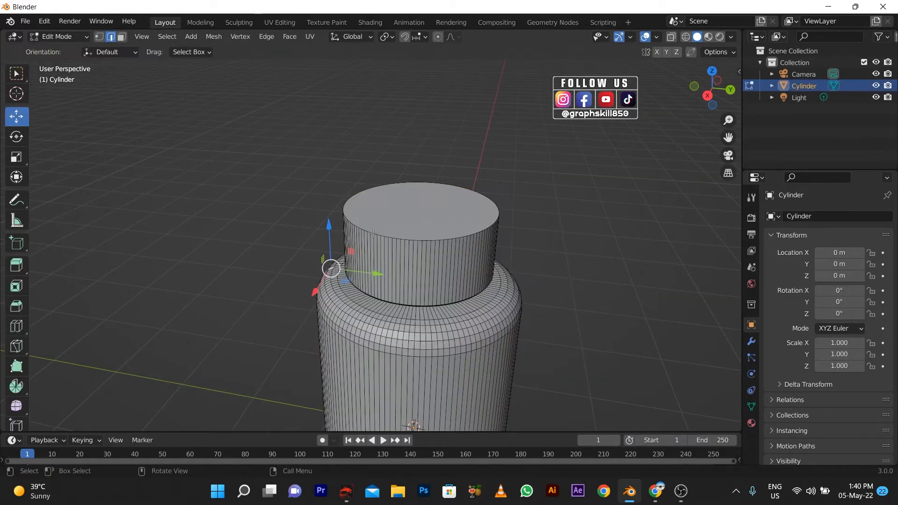
{"action": "left_click", "coordinate": [373, 234]}
{"action": "scroll", "coordinate": [374, 227], "scroll_direction": "up", "scroll_amount": 4}
{"action": "left_click", "coordinate": [377, 228], "text": "alt"}
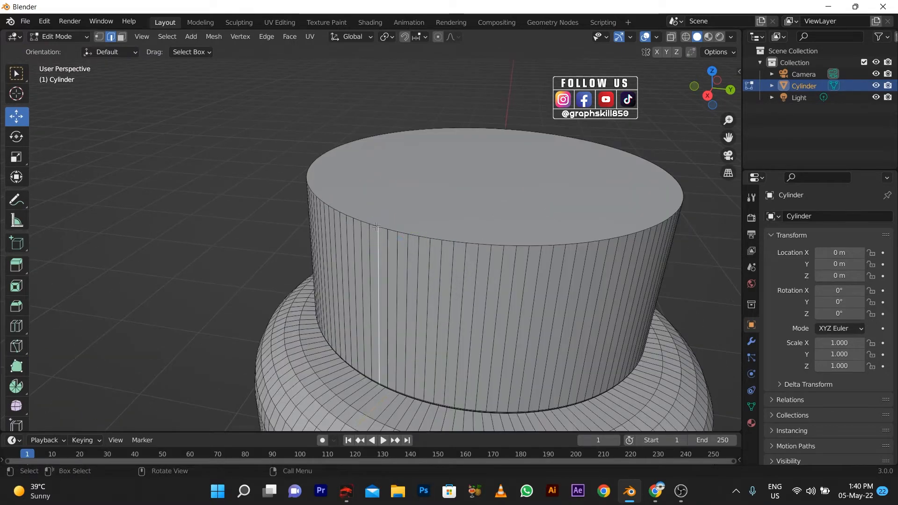
{"action": "left_click", "coordinate": [375, 226]}
{"action": "left_click", "coordinate": [377, 226], "text": "alt"}
{"action": "key", "text": "ctrl+b"}
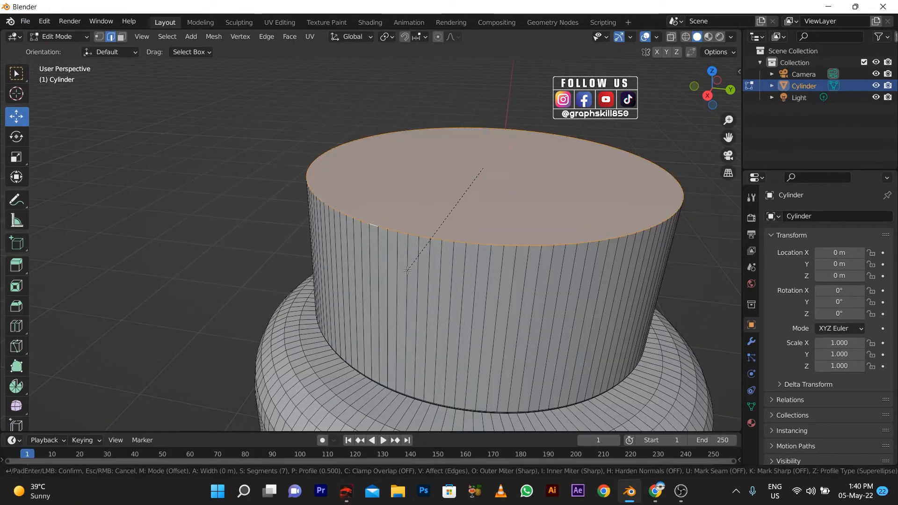
{"action": "scroll", "coordinate": [421, 280], "scroll_direction": "up", "scroll_amount": 6}
{"action": "left_click", "coordinate": [422, 288]}
{"action": "left_click", "coordinate": [260, 207]}
{"action": "scroll", "coordinate": [260, 207], "scroll_direction": "down", "scroll_amount": 8}
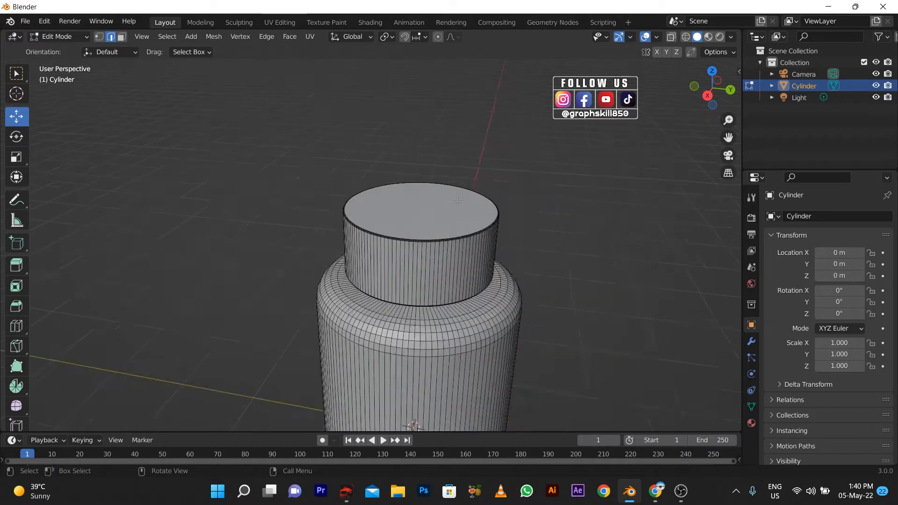
Switch to face selection and select the circular top face of the collar
{"action": "key", "text": "Tab"}
{"action": "middle_click_drag", "start_coordinate": [343, 243], "coordinate": [371, 253]}
{"action": "scroll", "coordinate": [470, 218], "scroll_direction": "up", "scroll_amount": 1}
{"action": "key", "text": "Tab"}
{"action": "left_click", "coordinate": [471, 216]}
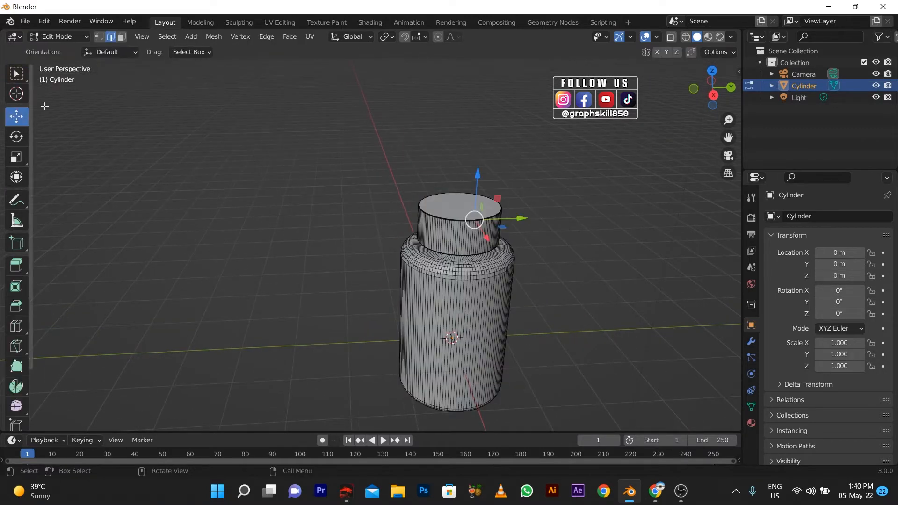
{"action": "left_click", "coordinate": [122, 36]}
{"action": "left_click", "coordinate": [451, 209]}
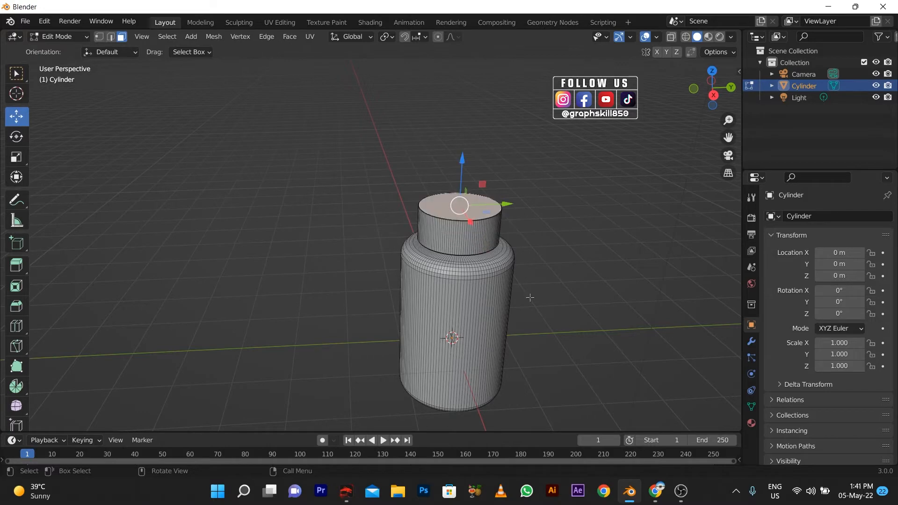
Try insetting the collar's top face by about 0.353 m and extruding it upward, and undo both
{"action": "key", "text": "i"}
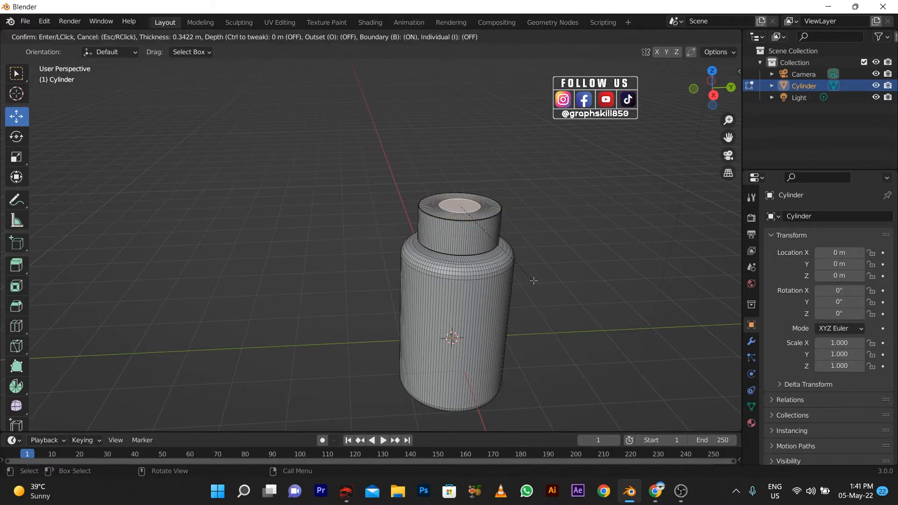
{"action": "left_click", "coordinate": [533, 280]}
{"action": "key", "text": "i"}
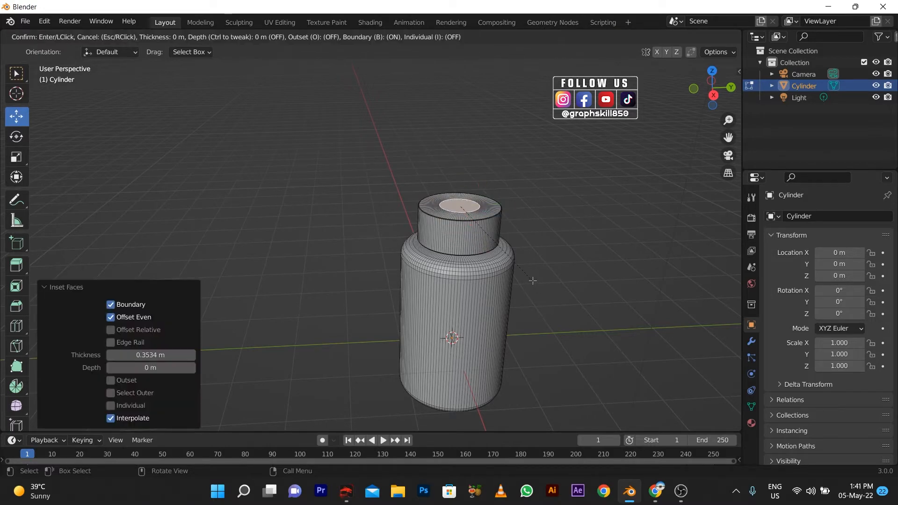
{"action": "right_click", "coordinate": [532, 271]}
{"action": "key", "text": "e"}
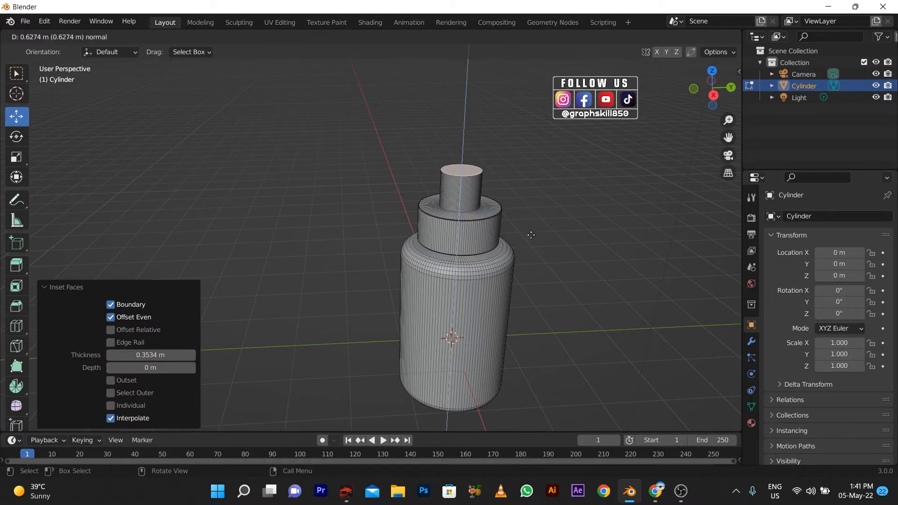
{"action": "right_click", "coordinate": [532, 235]}
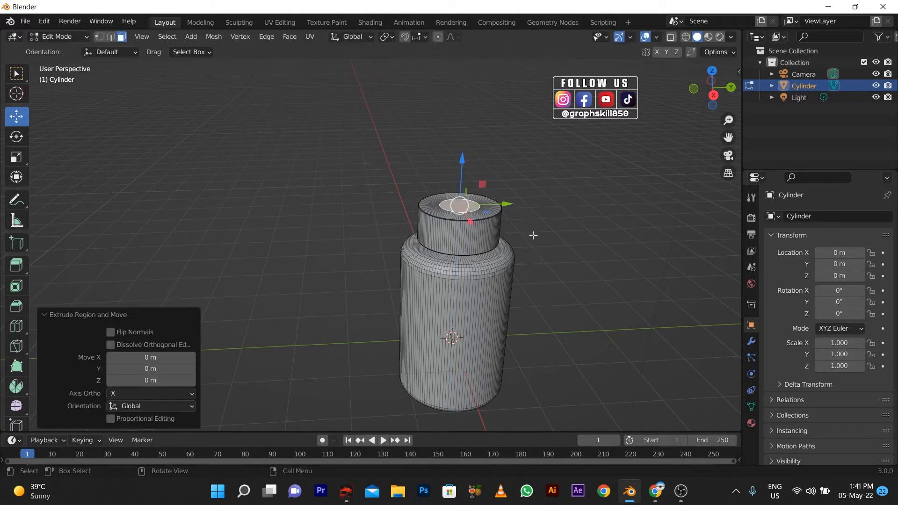
{"action": "key", "text": "ctrl+z"}
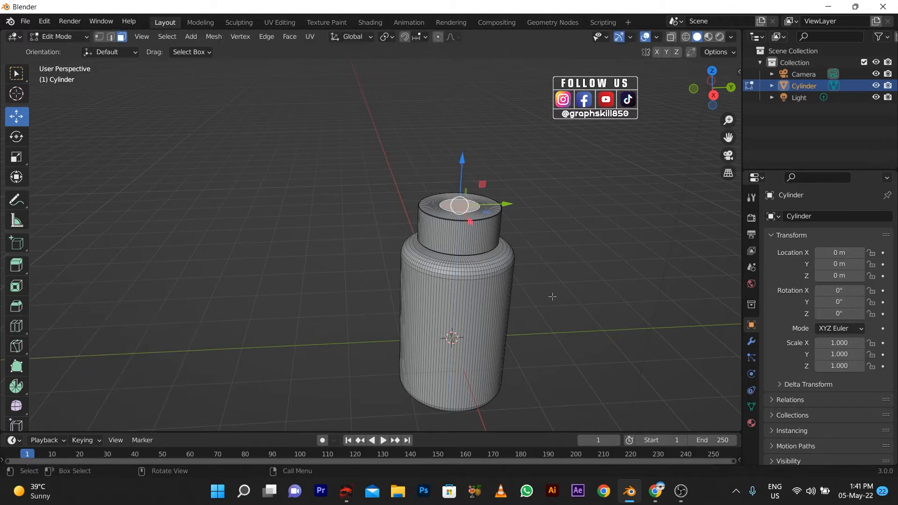
Inset the collar's top face by about 0.433 m and extrude it up about 0.66 m, plus another 0.353 m or so, for the pump stem
{"action": "key", "text": "i"}
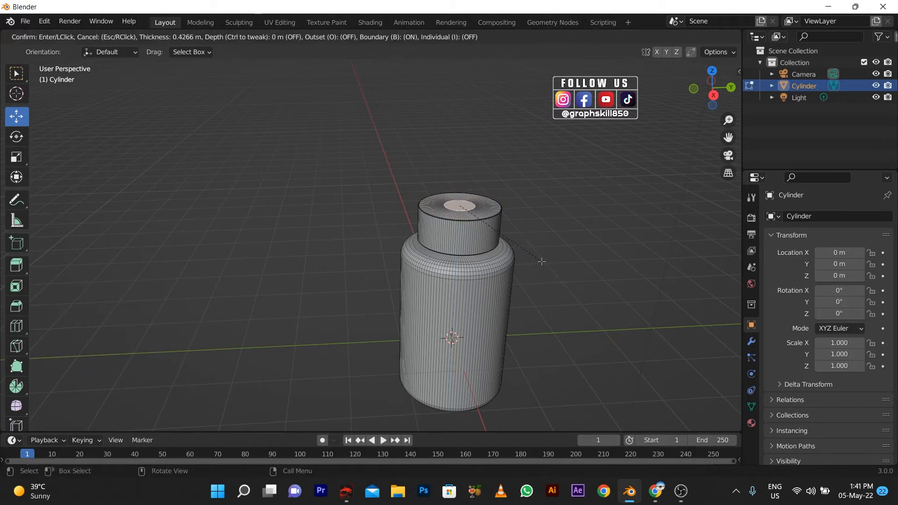
{"action": "left_click", "coordinate": [542, 262]}
{"action": "key", "text": "e"}
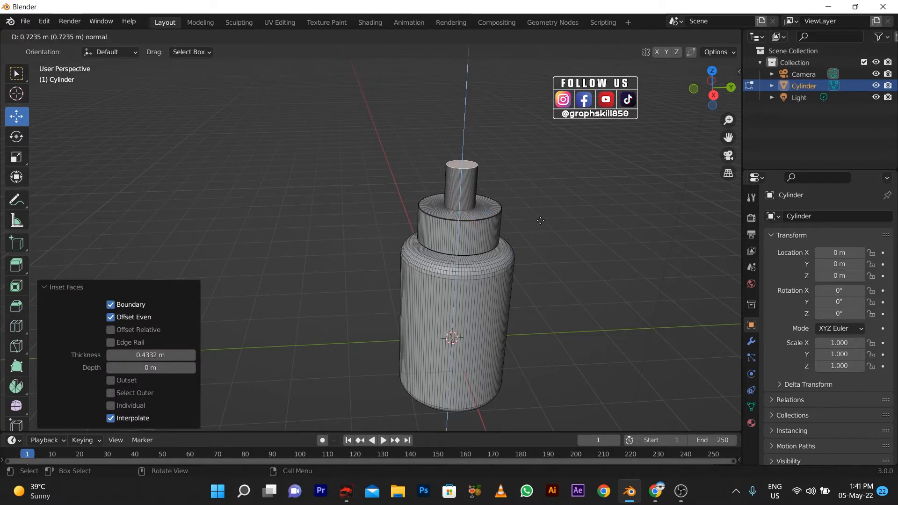
{"action": "left_click", "coordinate": [541, 222]}
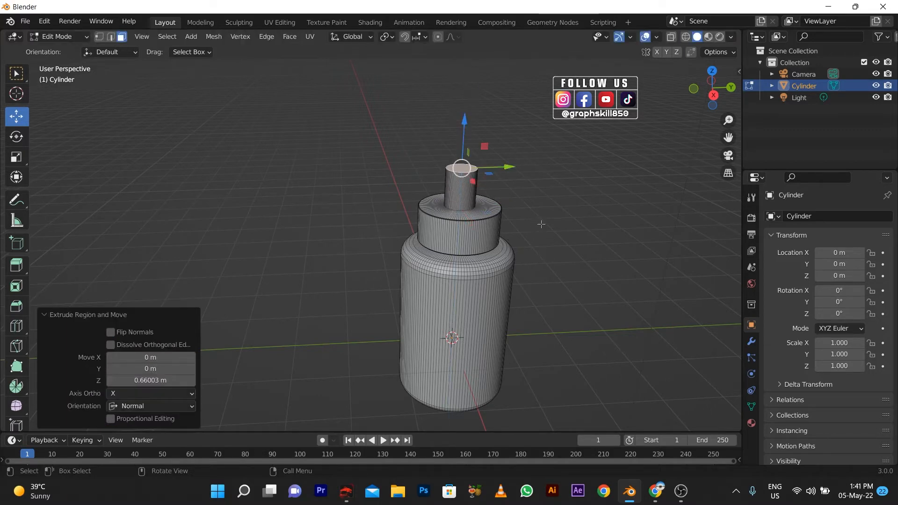
{"action": "key", "text": "e"}
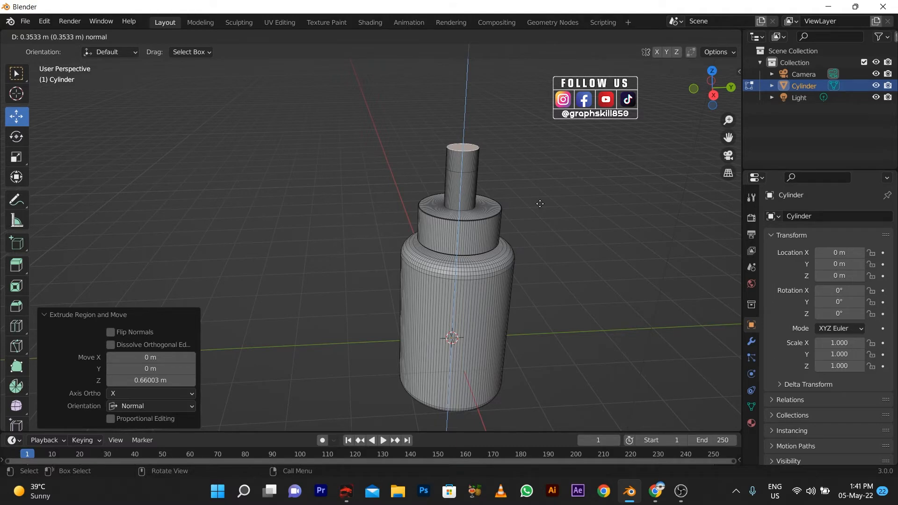
{"action": "left_click", "coordinate": [540, 204]}
Extrude the ring of side faces on the stem's upper section outward along their normals by about 0.179 m to form the pump head
{"action": "scroll", "coordinate": [473, 158], "scroll_direction": "up", "scroll_amount": 3}
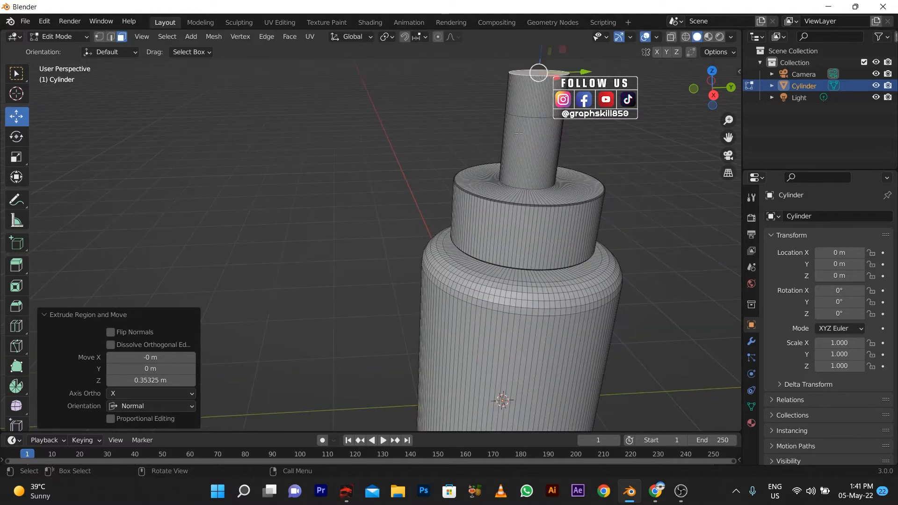
{"action": "left_click", "coordinate": [531, 100], "text": "alt"}
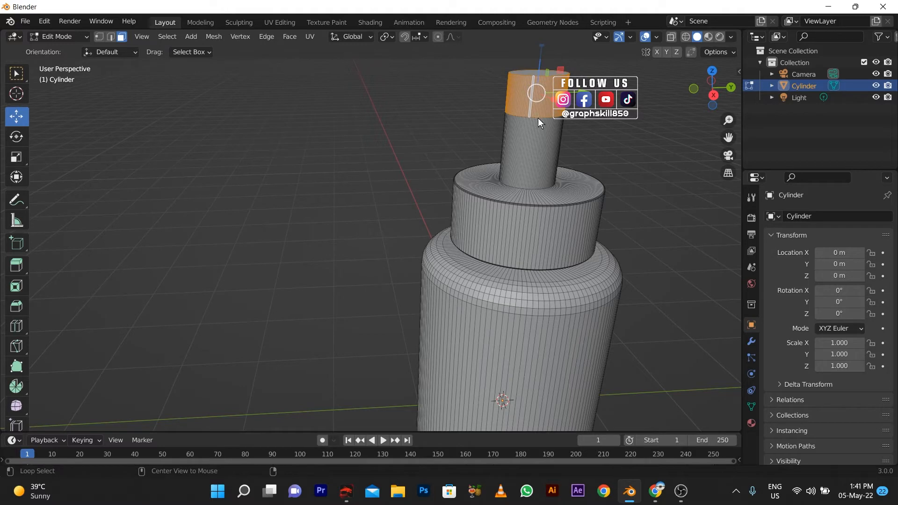
{"action": "key", "text": "alt+e"}
{"action": "left_click", "coordinate": [536, 117]}
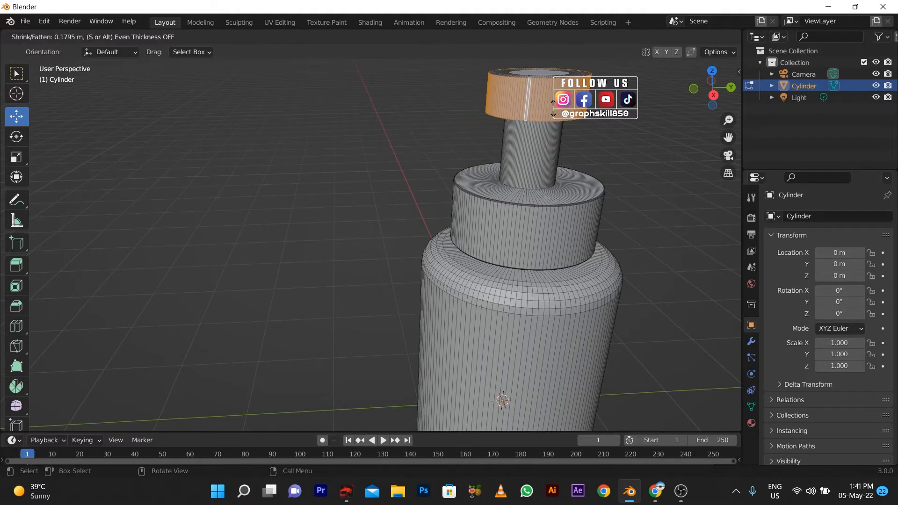
{"action": "left_click", "coordinate": [554, 108]}
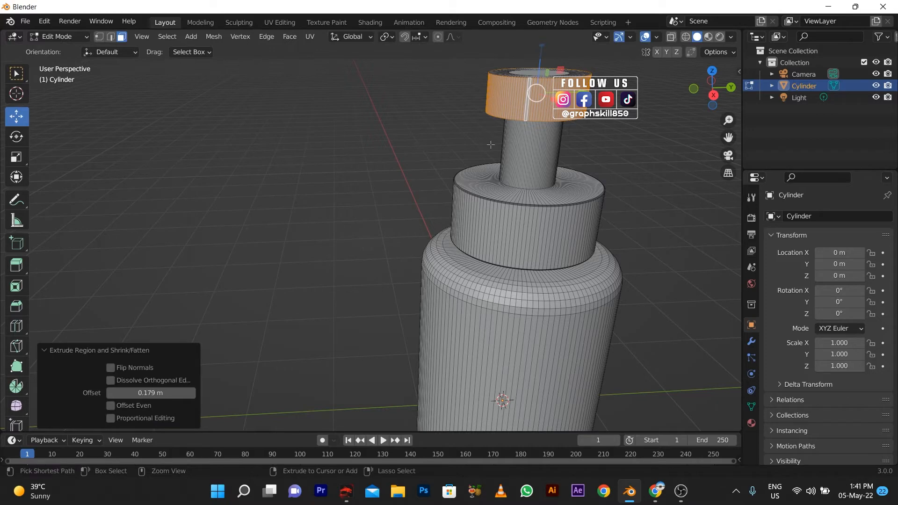
Try a 7-segment bevel of about 0.0285 m on the pump head's side faces, and undo it
{"action": "key", "text": "ctrl+b"}
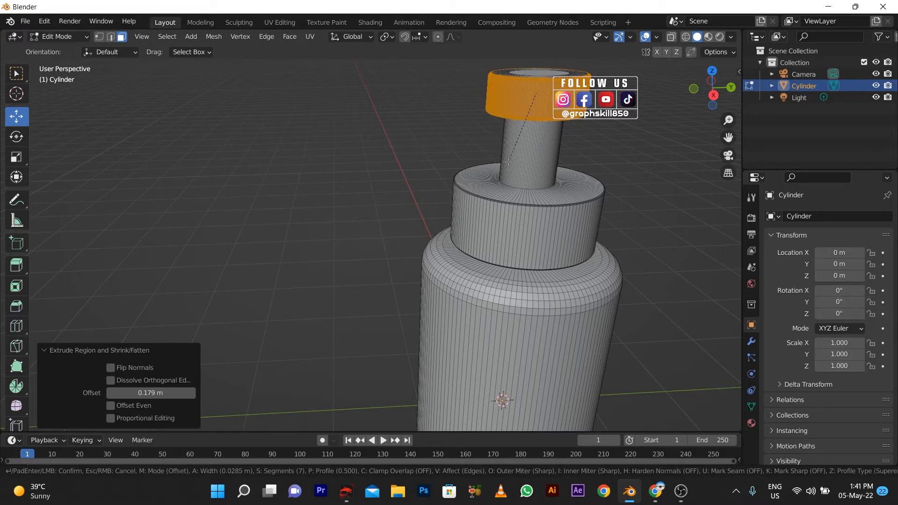
{"action": "left_click", "coordinate": [508, 162]}
{"action": "key", "text": "Tab"}
{"action": "left_click", "coordinate": [431, 145]}
{"action": "middle_click_drag", "start_coordinate": [431, 145], "coordinate": [449, 176]}
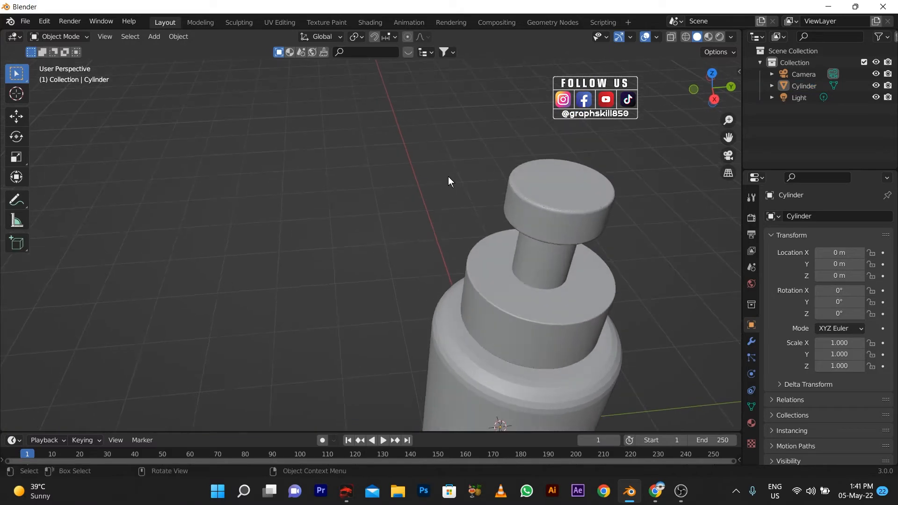
{"action": "key", "text": "ctrl+z"}
{"action": "key", "text": "Tab"}
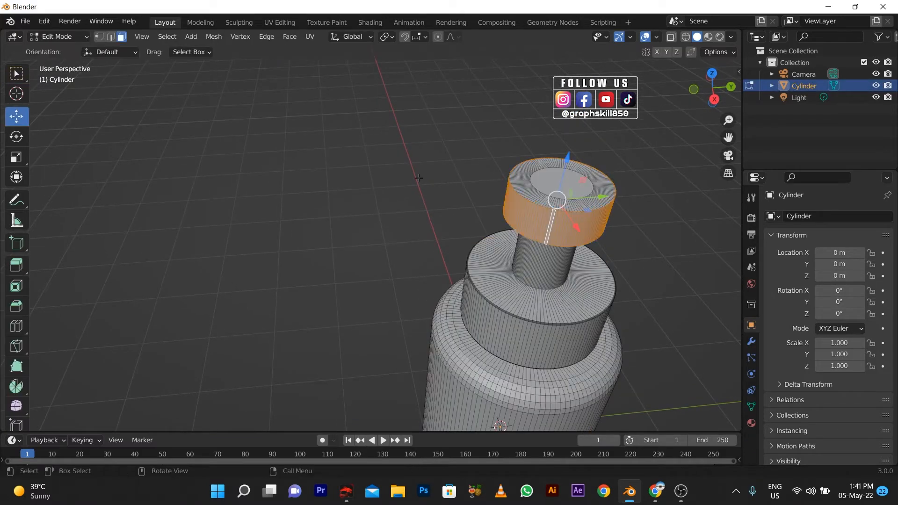
Select the outer edge loop around the pump head's top rim and try a 7-segment bevel of about 0.098 m on it
{"action": "left_click", "coordinate": [419, 178]}
{"action": "middle_click_drag", "start_coordinate": [419, 178], "coordinate": [459, 202]}
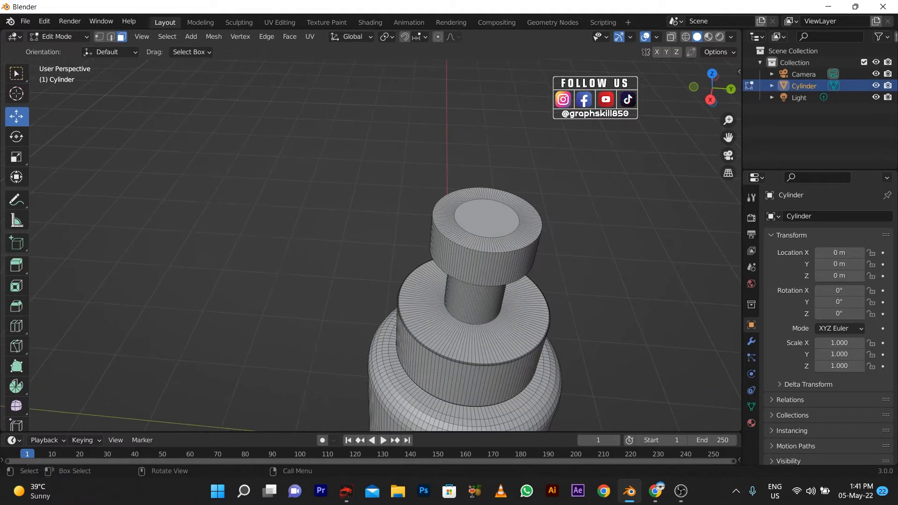
{"action": "left_click", "coordinate": [454, 233], "text": "alt"}
{"action": "left_click", "coordinate": [99, 37]}
{"action": "left_click", "coordinate": [111, 37]}
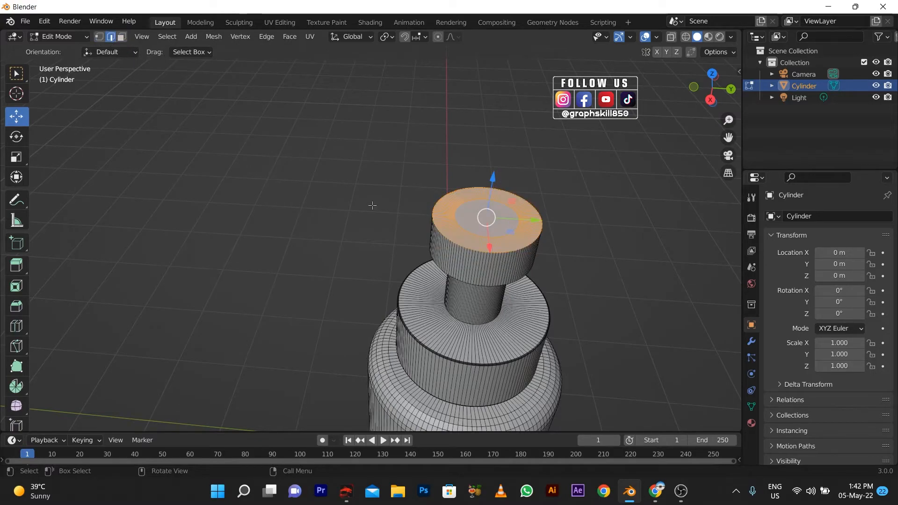
{"action": "left_click", "coordinate": [430, 229]}
{"action": "scroll", "coordinate": [481, 256], "scroll_direction": "up", "scroll_amount": 4}
{"action": "middle_click_drag", "start_coordinate": [481, 257], "coordinate": [406, 242], "text": "shift"}
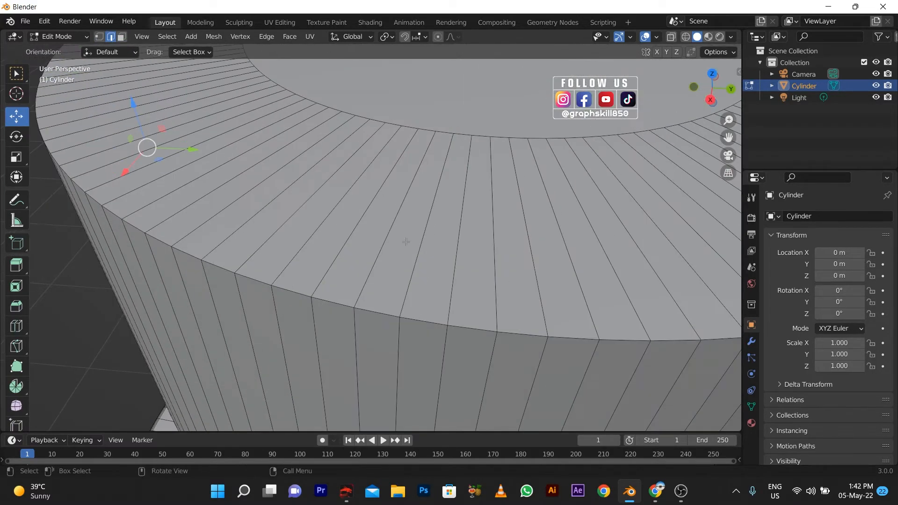
{"action": "left_click", "coordinate": [375, 306], "text": "alt"}
{"action": "scroll", "coordinate": [375, 306], "scroll_direction": "down", "scroll_amount": 8}
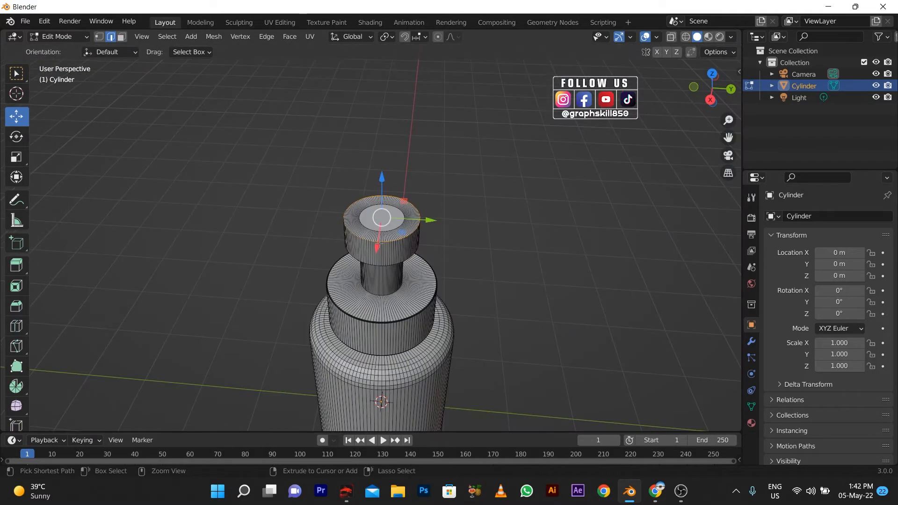
{"action": "key", "text": "ctrl+b"}
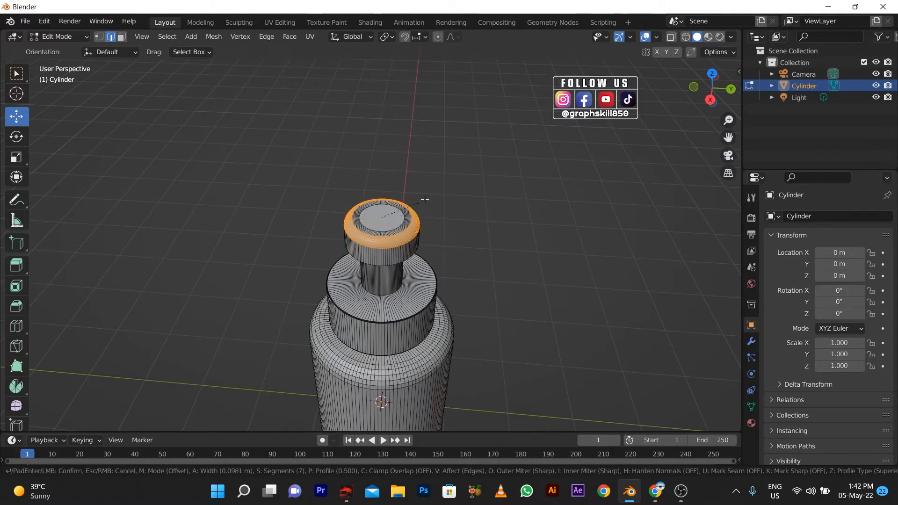
{"action": "left_click", "coordinate": [425, 199]}
Add the pump head's bottom rim edge loop to the selection and bevel both rims about 0.0185 m with 7 segments
{"action": "scroll", "coordinate": [425, 199], "scroll_direction": "up", "scroll_amount": 5}
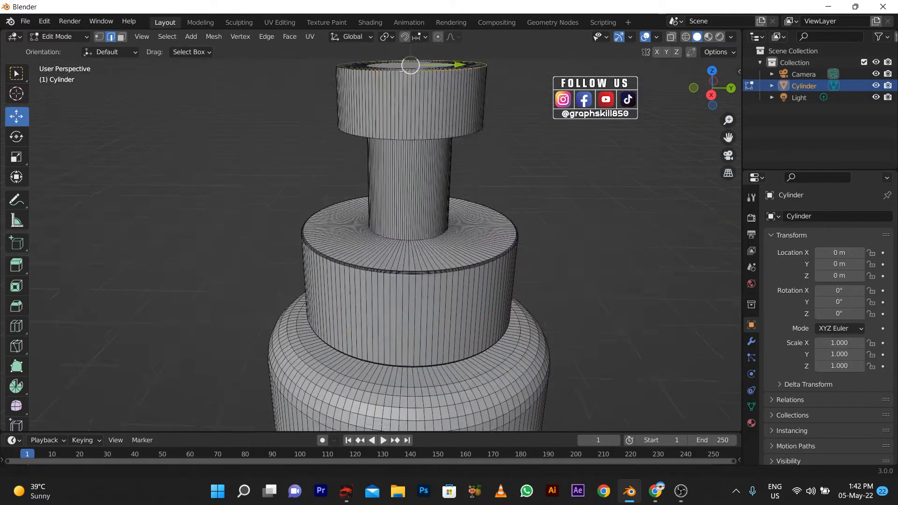
{"action": "scroll", "coordinate": [335, 311], "scroll_direction": "up", "scroll_amount": 7}
{"action": "scroll", "coordinate": [336, 310], "scroll_direction": "down", "scroll_amount": 9}
{"action": "mouse_move", "coordinate": [338, 266]}
{"action": "middle_mouse_down"}
{"action": "mouse_move", "coordinate": [343, 243]}
{"action": "mouse_move", "coordinate": [341, 253]}
{"action": "middle_mouse_up"}
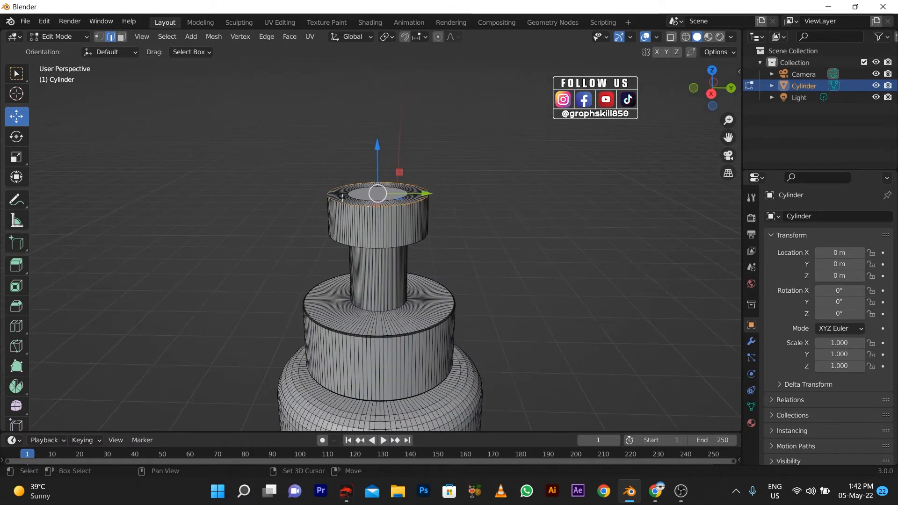
{"action": "scroll", "coordinate": [347, 244], "scroll_direction": "up", "scroll_amount": 8}
{"action": "scroll", "coordinate": [265, 303], "scroll_direction": "down", "scroll_amount": 3}
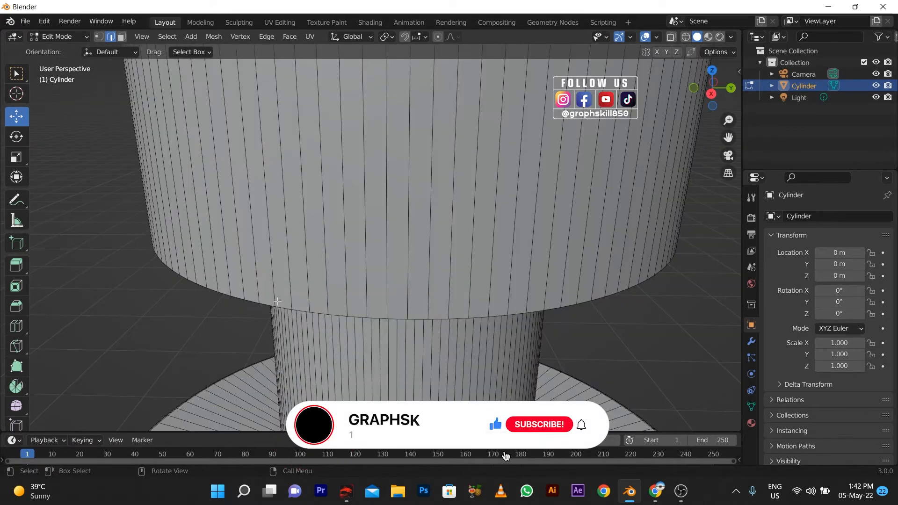
{"action": "left_click", "coordinate": [265, 304], "text": "alt+shift"}
{"action": "scroll", "coordinate": [374, 254], "scroll_direction": "down", "scroll_amount": 4}
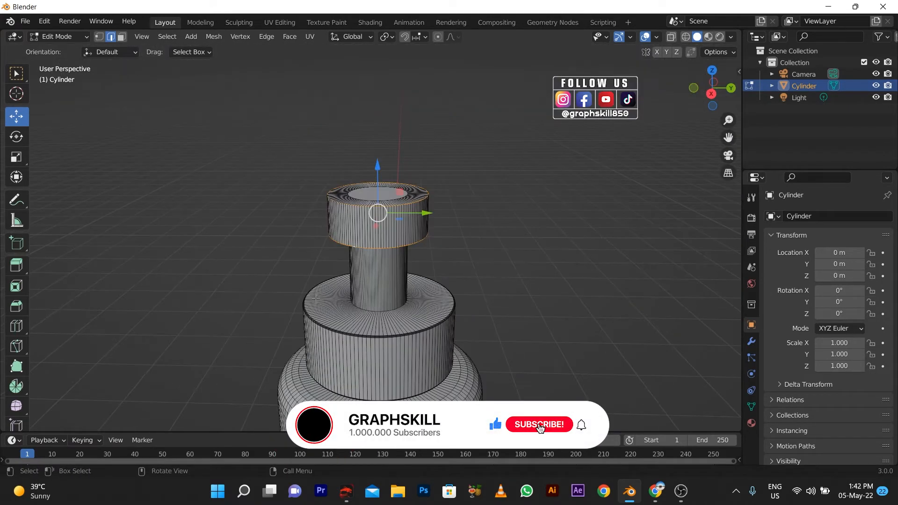
{"action": "key", "text": "ctrl+b"}
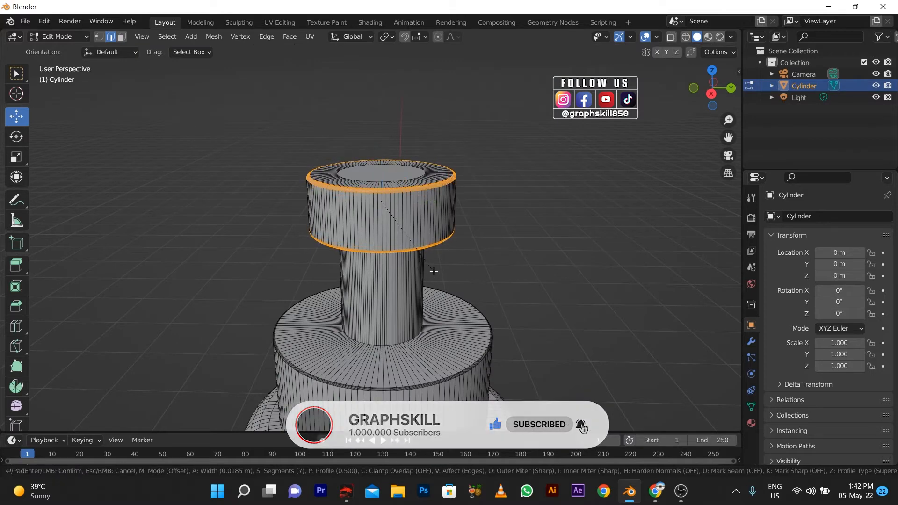
{"action": "left_click", "coordinate": [434, 272]}
{"action": "key", "text": "Tab"}
Examine the whole bottle in perspective and from the front, leaving it deselected and centred in the front orthographic view
{"action": "scroll", "coordinate": [469, 254], "scroll_direction": "down", "scroll_amount": 5}
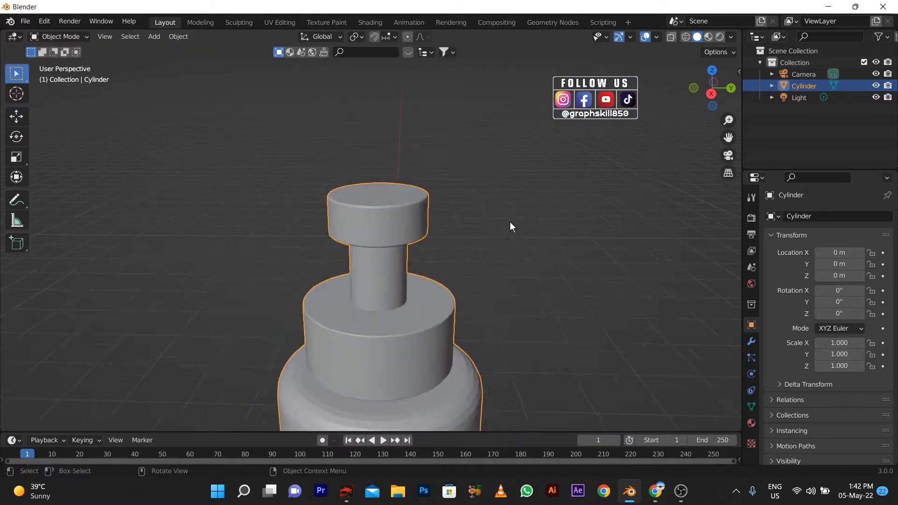
{"action": "middle_click_drag", "start_coordinate": [454, 232], "coordinate": [479, 209]}
{"action": "scroll", "coordinate": [479, 209], "scroll_direction": "down", "scroll_amount": 1}
{"action": "scroll", "coordinate": [468, 224], "scroll_direction": "down", "scroll_amount": 2}
{"action": "key", "text": "KP_1"}
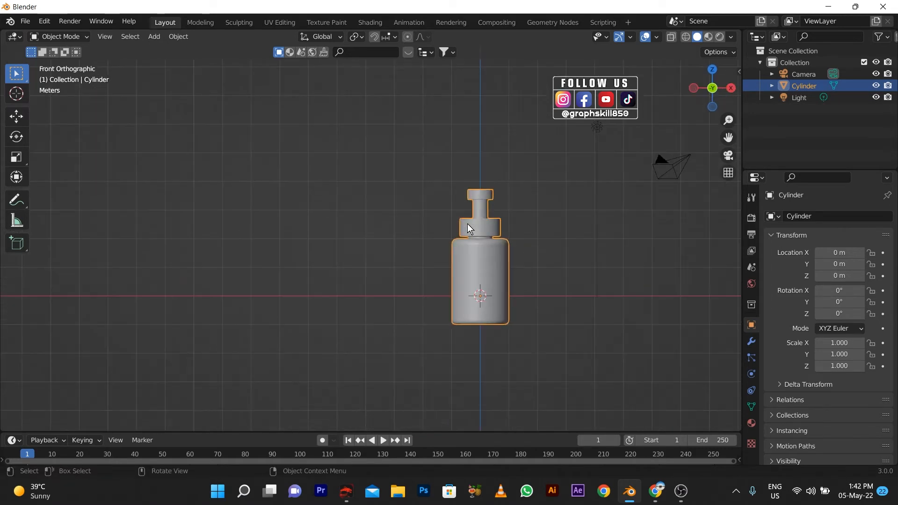
{"action": "middle_click_drag", "start_coordinate": [509, 189], "coordinate": [423, 199]}
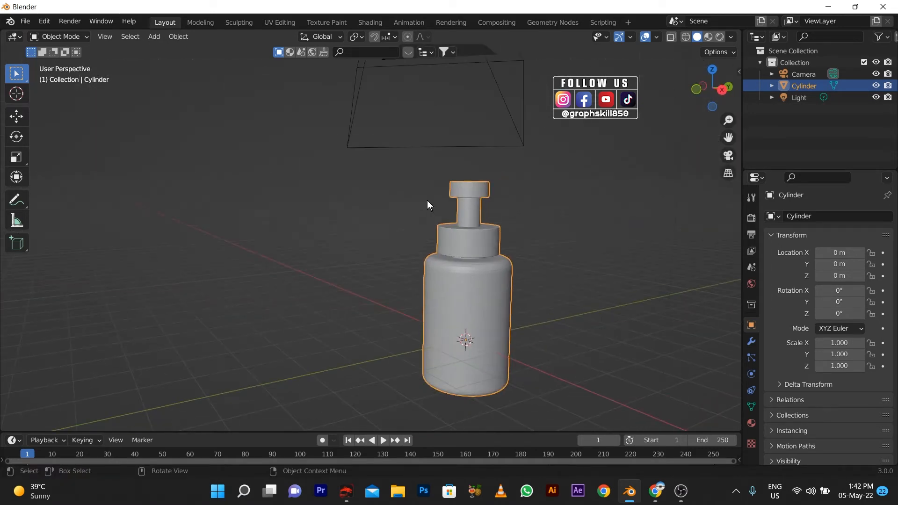
{"action": "key", "text": "KP_1"}
{"action": "middle_click_drag", "start_coordinate": [489, 206], "coordinate": [442, 207]}
{"action": "key", "text": "q"}
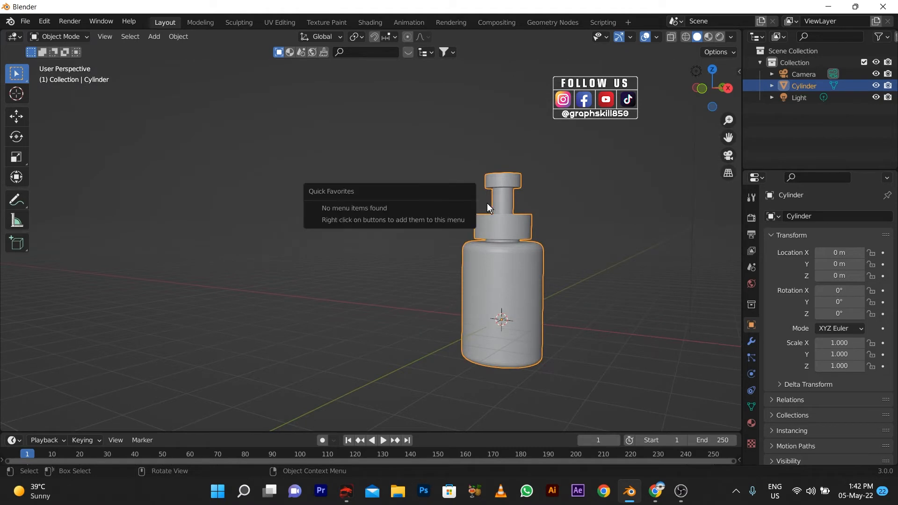
{"action": "left_click", "coordinate": [582, 230]}
{"action": "key", "text": "KP_1"}
{"action": "key", "text": "KP_5"}
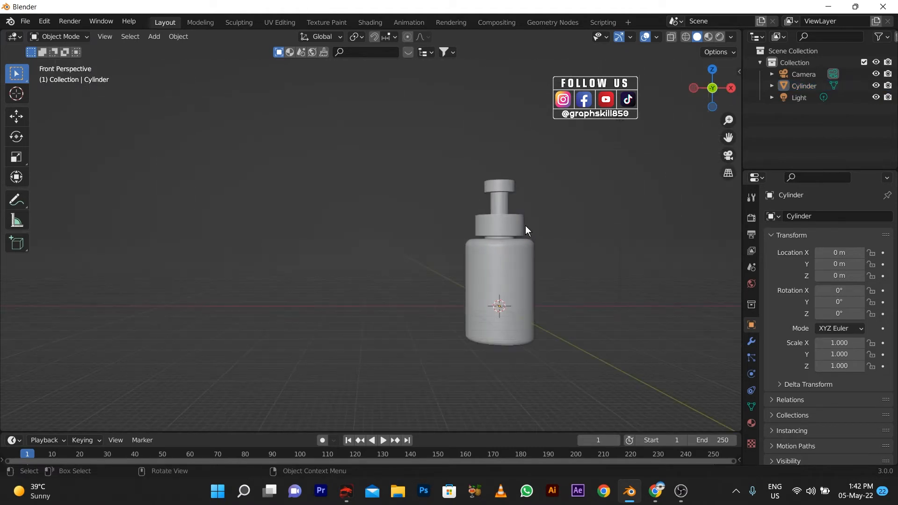
{"action": "key", "text": "KP_5"}
{"action": "mouse_move", "coordinate": [535, 222]}
{"action": "middle_mouse_down", "text": "shift"}
{"action": "mouse_move", "coordinate": [497, 222]}
{"action": "mouse_move", "coordinate": [531, 227]}
{"action": "middle_mouse_up", "text": "shift"}
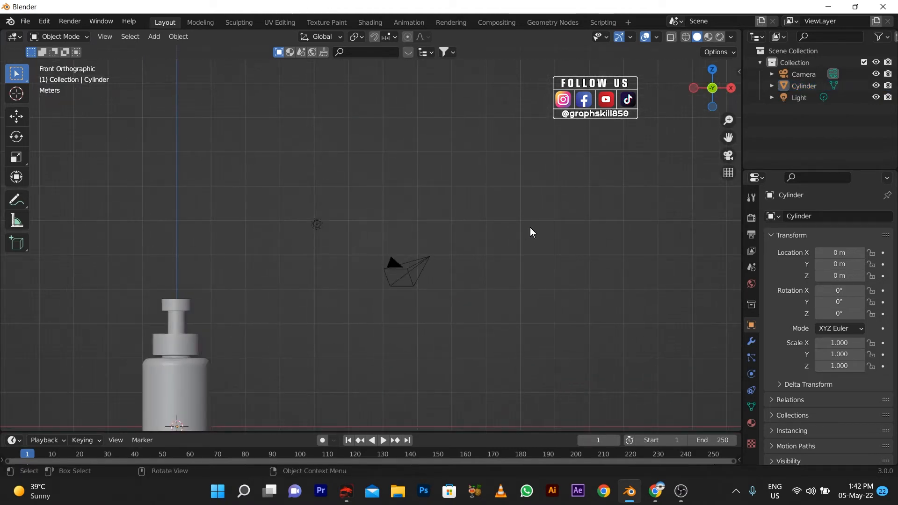
{"action": "middle_click_drag", "start_coordinate": [277, 301], "coordinate": [530, 206], "text": "shift"}
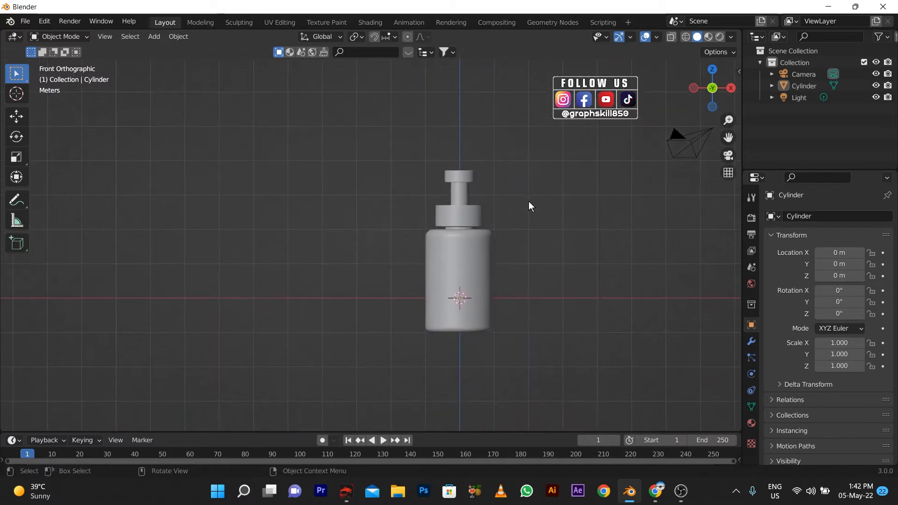
Add a 128-vertex cylinder mesh with 1 m radius and 2 m depth, and move it about 2.6 m along X beside the bottle
{"action": "key", "text": "shift+a"}
{"action": "mouse_move", "coordinate": [314, 239]}
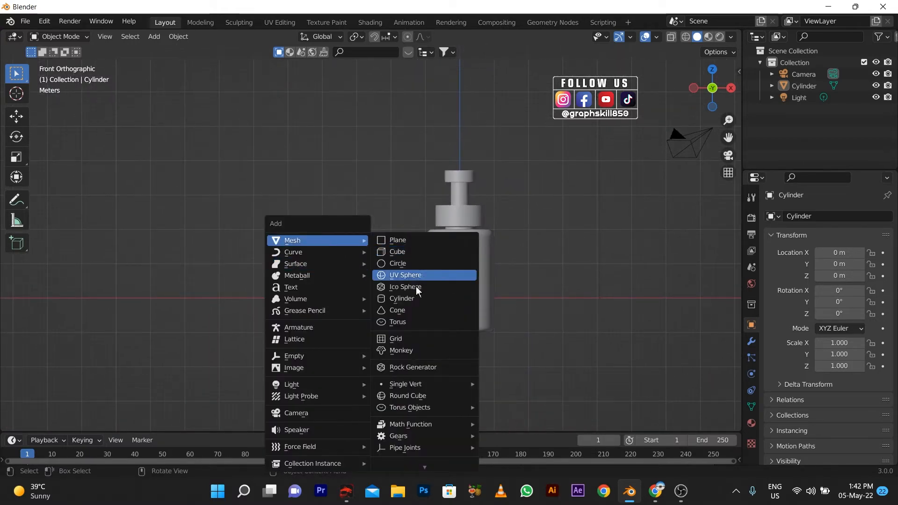
{"action": "left_click", "coordinate": [433, 298]}
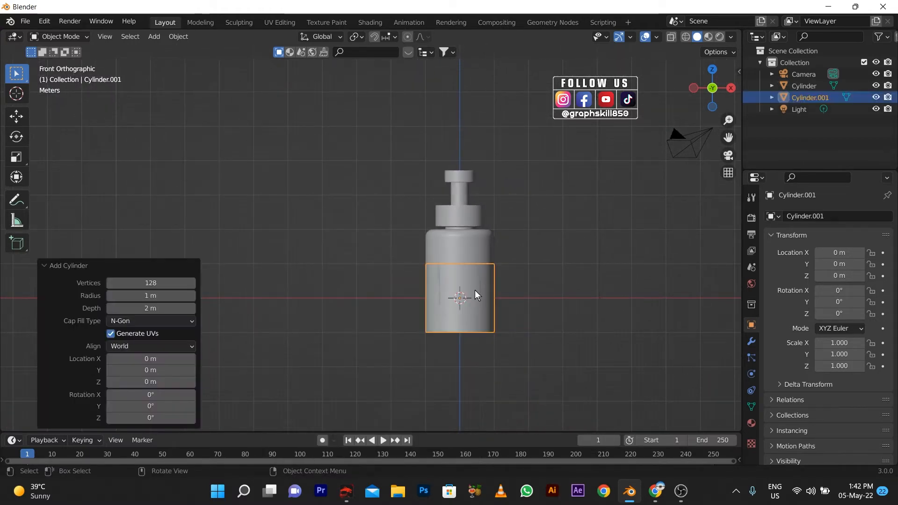
{"action": "left_click", "coordinate": [17, 116]}
{"action": "left_click_drag", "start_coordinate": [486, 298], "coordinate": [574, 294]}
Scale the new cylinder uniformly to about -0.033 and stretch it along Z to a scale of about -0.283, forming a thin rod
{"action": "key", "text": "s"}
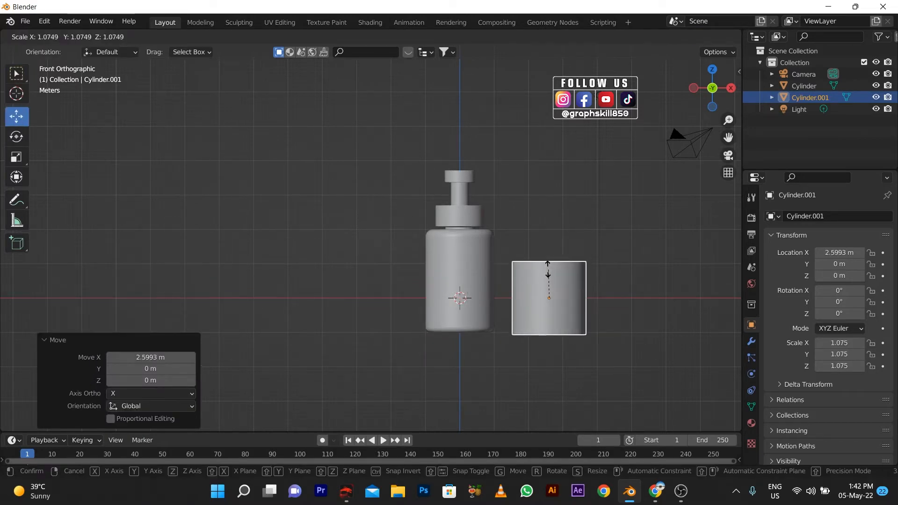
{"action": "left_click", "coordinate": [555, 299]}
{"action": "scroll", "coordinate": [557, 299], "scroll_direction": "up", "scroll_amount": 4}
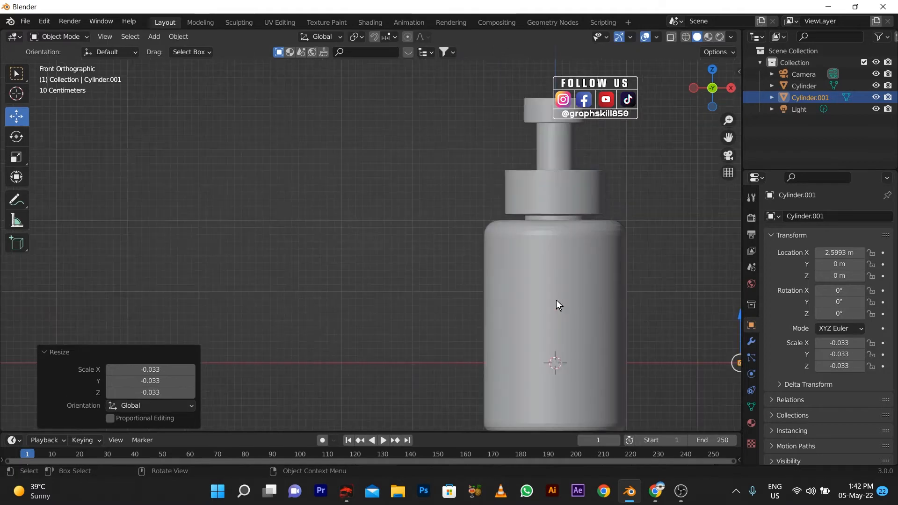
{"action": "middle_click_drag", "start_coordinate": [618, 313], "coordinate": [255, 275], "text": "shift"}
{"action": "scroll", "coordinate": [461, 327], "scroll_direction": "up", "scroll_amount": 3}
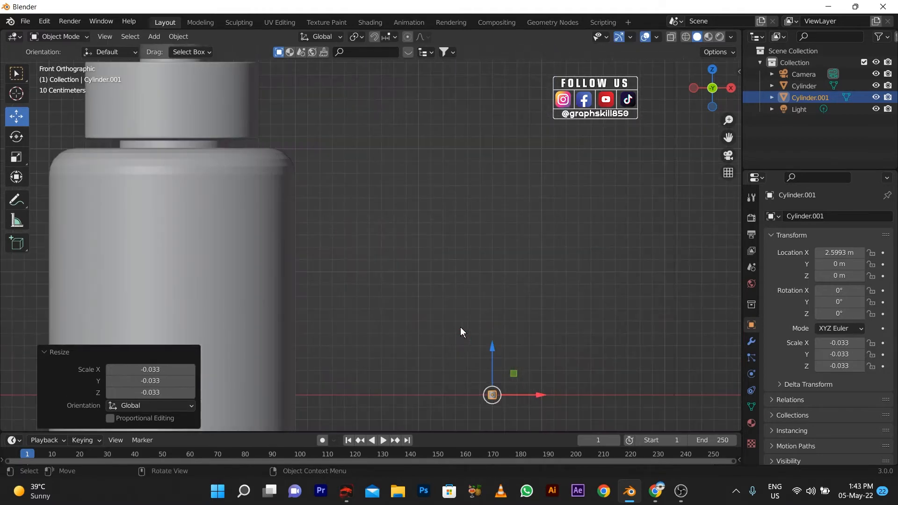
{"action": "key", "text": "s"}
{"action": "key", "text": "z"}
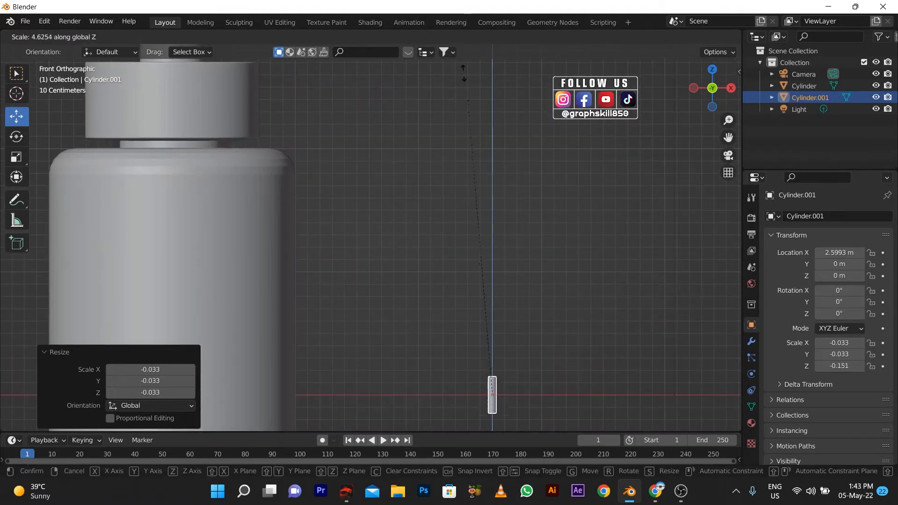
{"action": "left_click", "coordinate": [446, 228]}
Raise the thin rod to about Z 3.3 m and shift it along X to about 0.6 m, next to the pump head
{"action": "left_click_drag", "start_coordinate": [489, 389], "coordinate": [488, 191]}
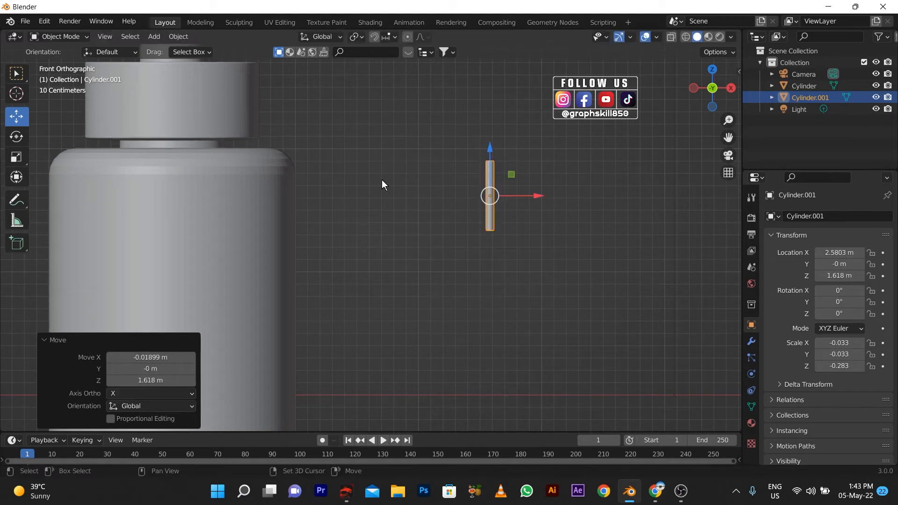
{"action": "middle_click_drag", "start_coordinate": [382, 179], "coordinate": [407, 358], "text": "shift"}
{"action": "left_click", "coordinate": [541, 160]}
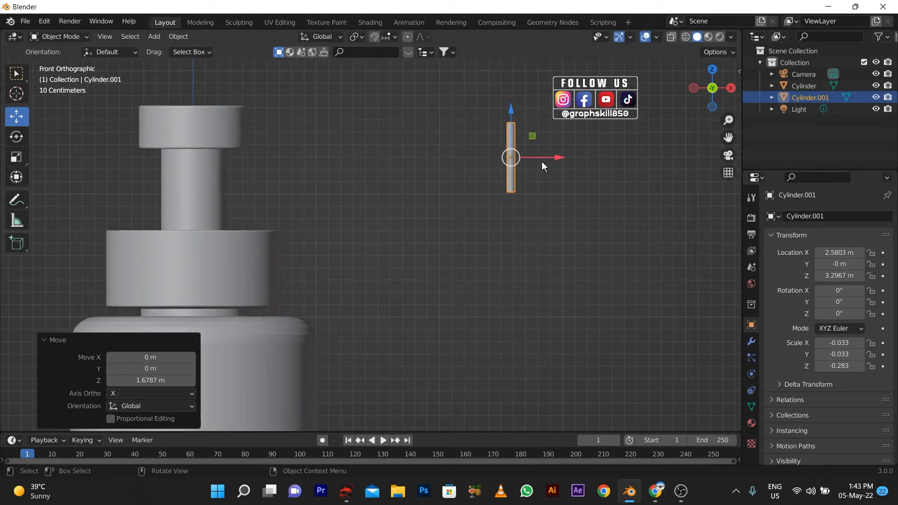
{"action": "key", "text": "g"}
{"action": "key", "text": "x"}
{"action": "left_click", "coordinate": [295, 148]}
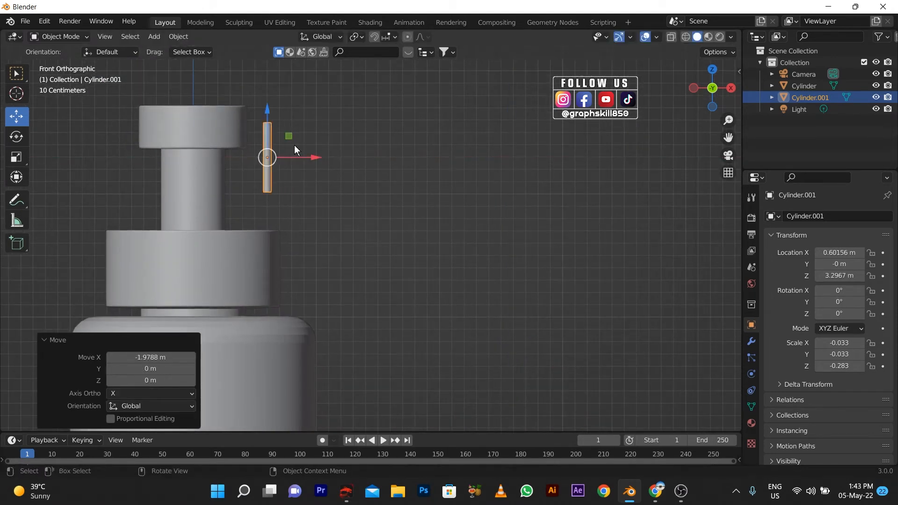
Rotate the rod 90° about Y to lie horizontally and raise it to about Z 3.56 m, level with the pump head
{"action": "left_click", "coordinate": [18, 136]}
{"action": "left_click_drag", "start_coordinate": [303, 115], "coordinate": [310, 194]}
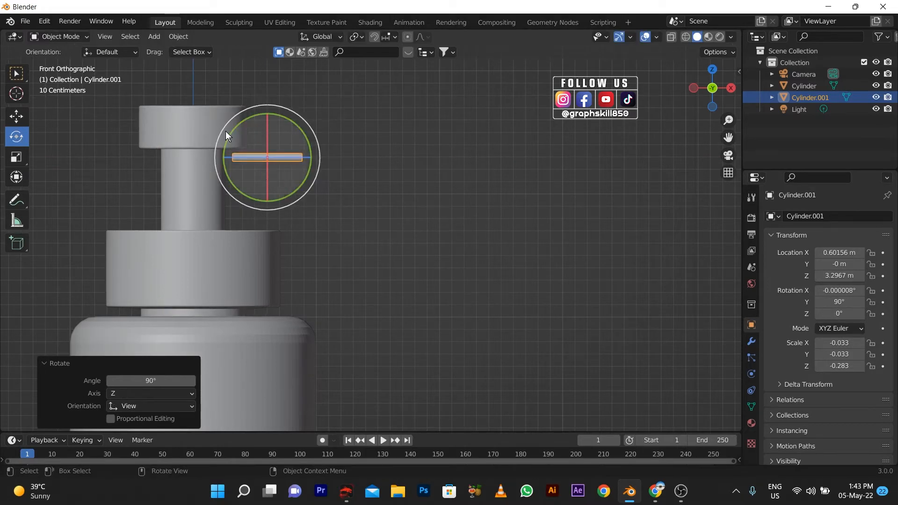
{"action": "left_click", "coordinate": [16, 116]}
{"action": "left_click_drag", "start_coordinate": [266, 115], "coordinate": [267, 79]}
{"action": "left_click", "coordinate": [420, 169]}
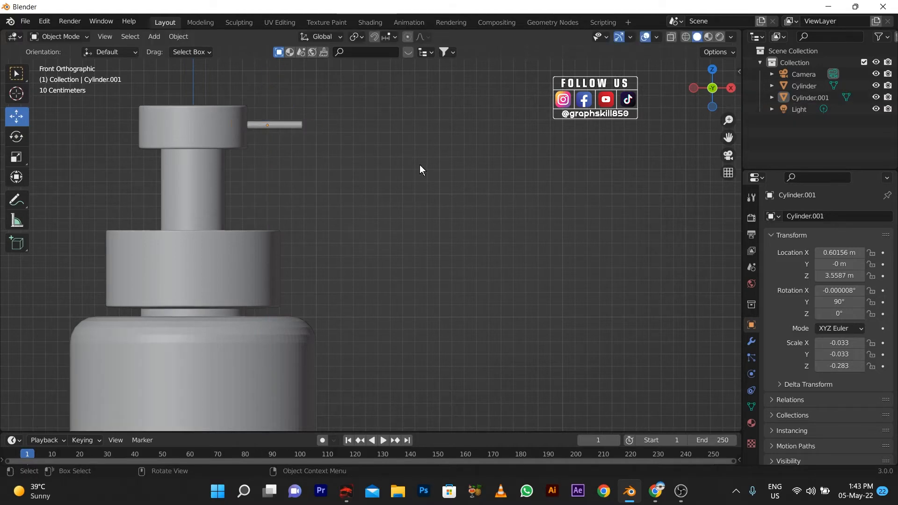
Select the rod and examine where it enters the pump head in wireframe and see-through solid shading
{"action": "left_click", "coordinate": [289, 125]}
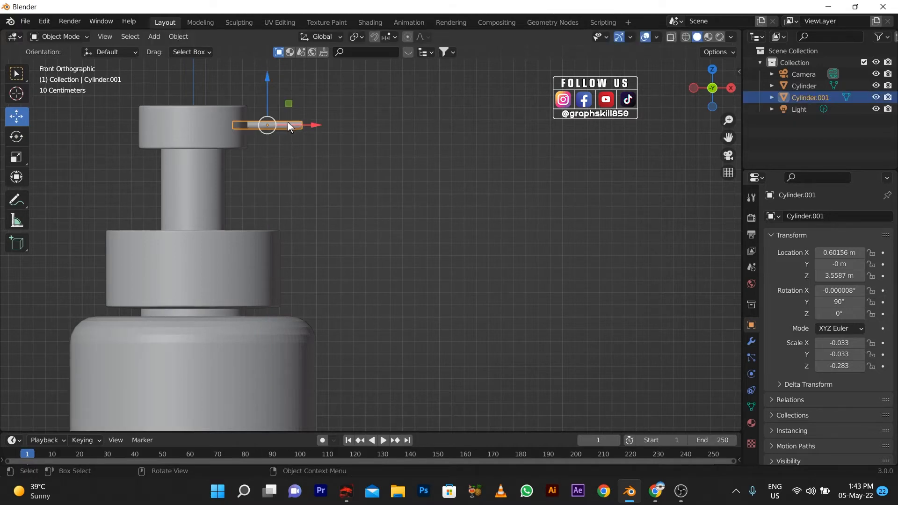
{"action": "left_click", "coordinate": [646, 36]}
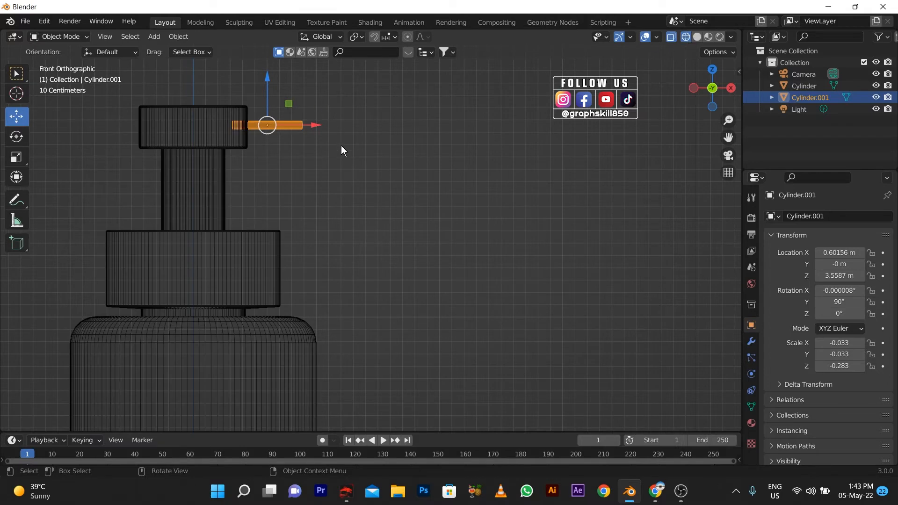
{"action": "middle_click_drag", "start_coordinate": [341, 146], "coordinate": [357, 125]}
{"action": "left_click", "coordinate": [698, 37]}
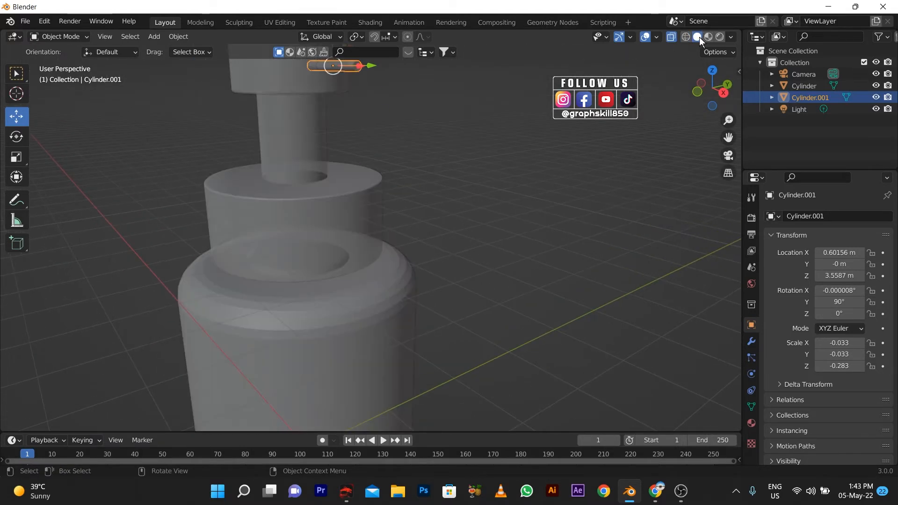
{"action": "mouse_move", "coordinate": [356, 67]}
{"action": "middle_mouse_down"}
{"action": "mouse_move", "coordinate": [400, 179]}
{"action": "mouse_move", "coordinate": [327, 167]}
{"action": "mouse_move", "coordinate": [337, 159]}
{"action": "middle_mouse_up"}
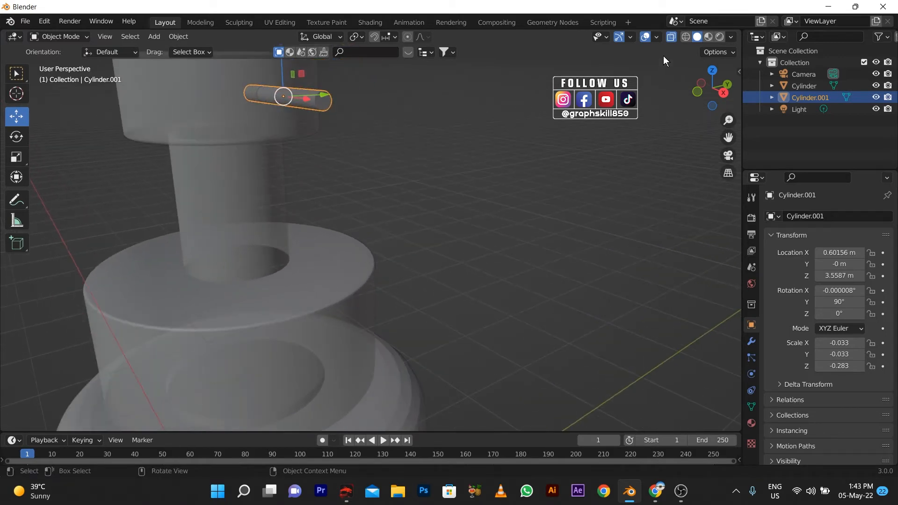
{"action": "left_click", "coordinate": [709, 37]}
{"action": "left_click", "coordinate": [686, 37]}
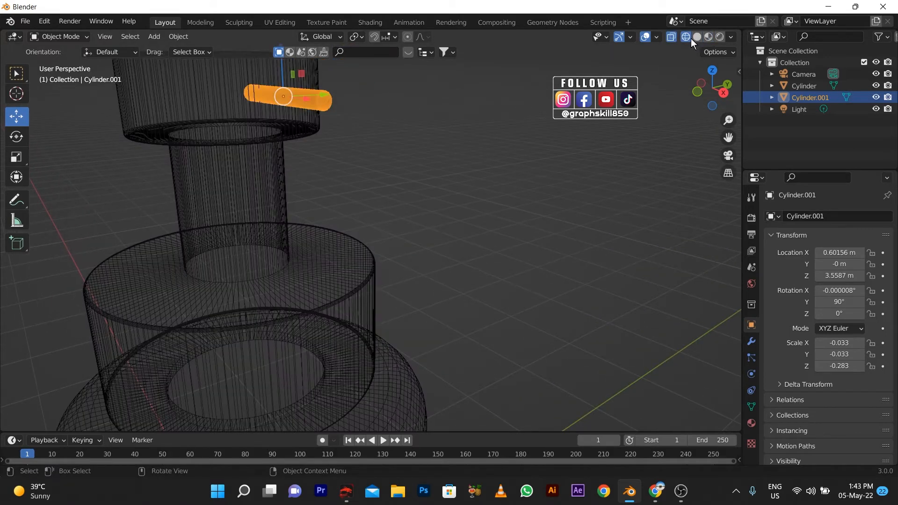
Enter Edit Mode on the rod, restore opaque solid shading and select its outer end face, viewed from the front
{"action": "key", "text": "Tab"}
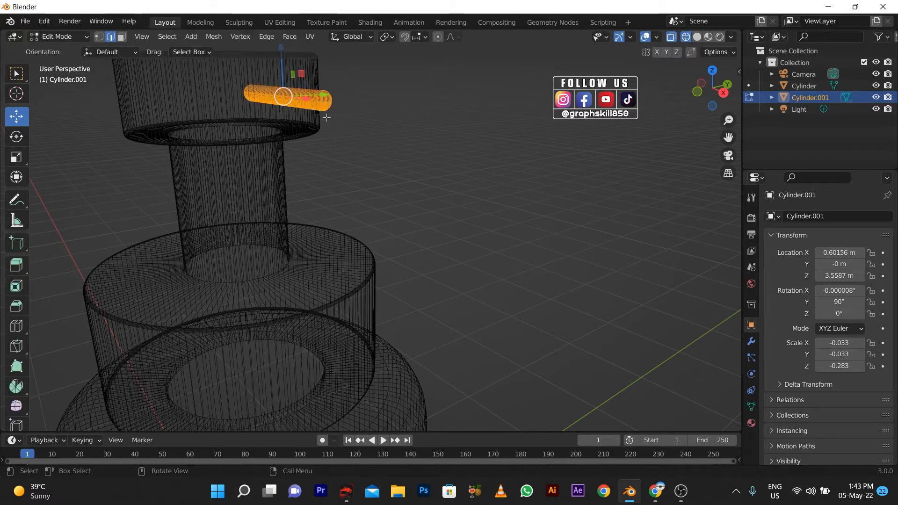
{"action": "key", "text": "alt+a"}
{"action": "left_click", "coordinate": [697, 37]}
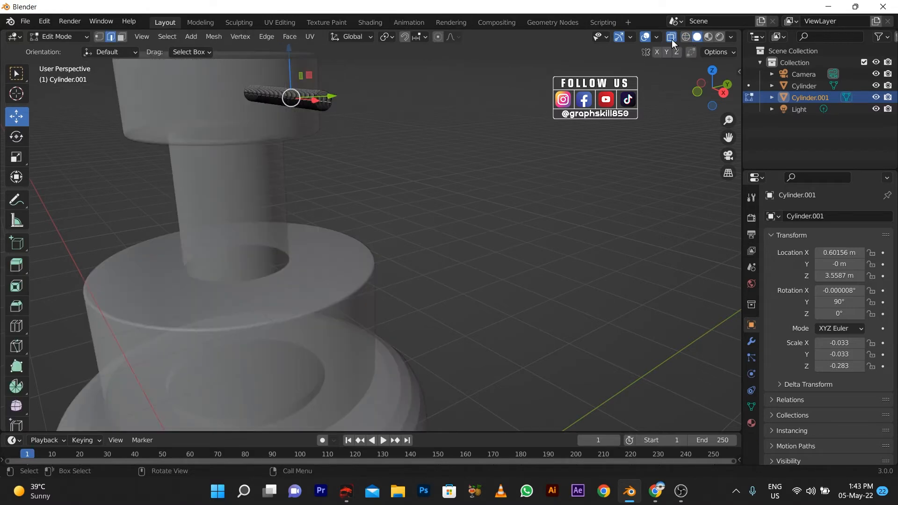
{"action": "left_click", "coordinate": [121, 36]}
{"action": "left_click", "coordinate": [325, 104]}
{"action": "scroll", "coordinate": [348, 209], "scroll_direction": "down", "scroll_amount": 2}
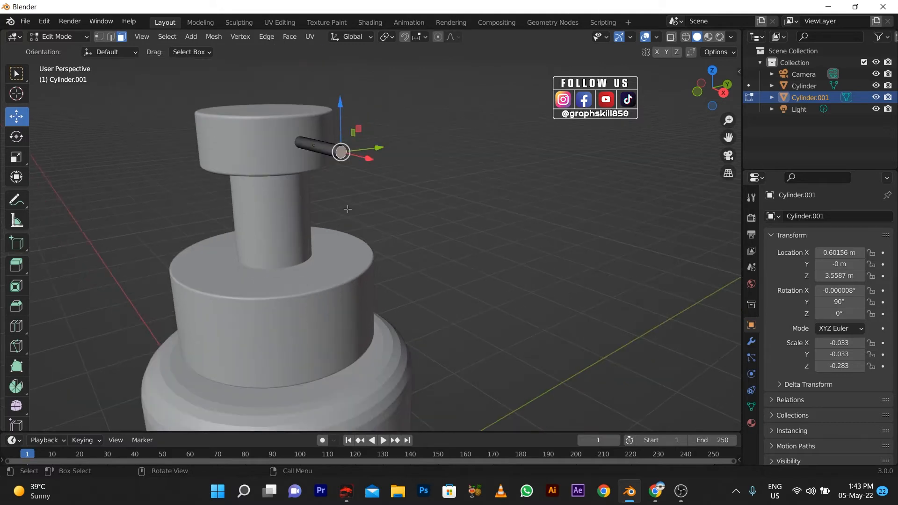
{"action": "key", "text": "KP_1"}
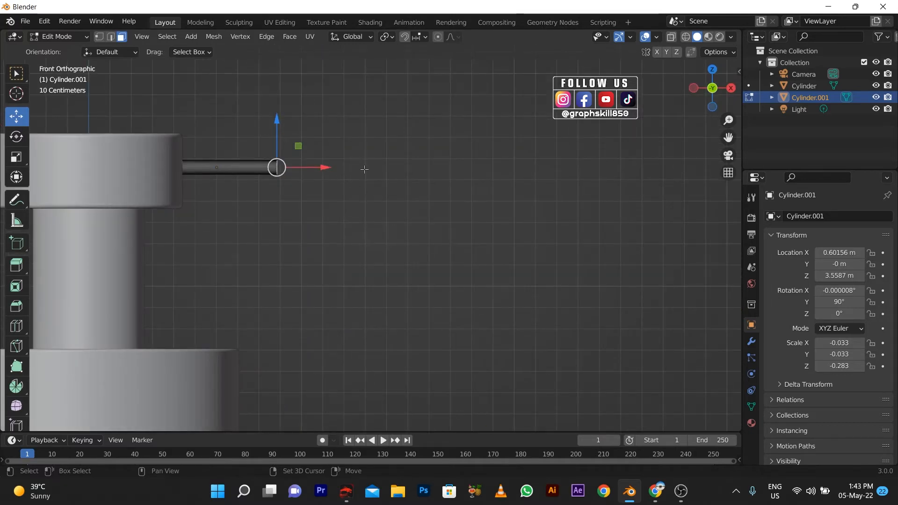
Try extruding the rod's end face to picked points outward and below its tip, undoing each attempt
{"action": "right_click", "coordinate": [343, 210], "text": "shift"}
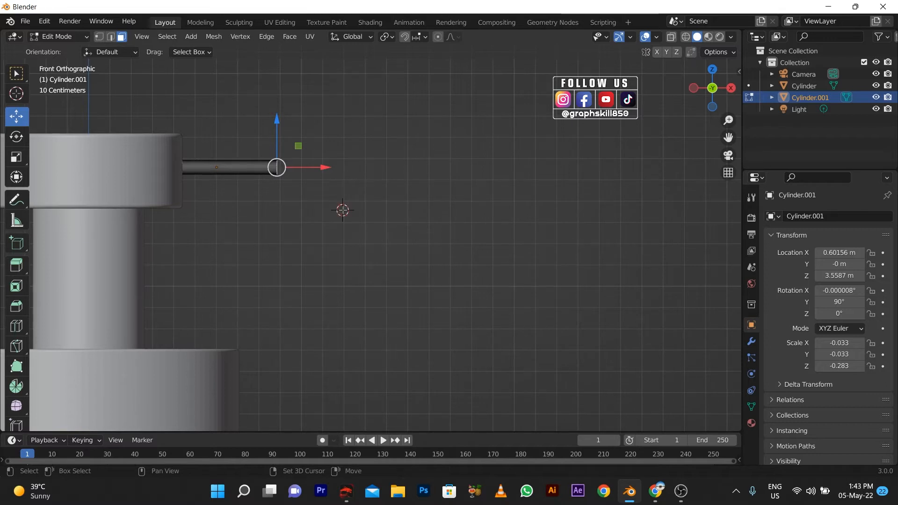
{"action": "right_click", "coordinate": [343, 210], "text": "ctrl"}
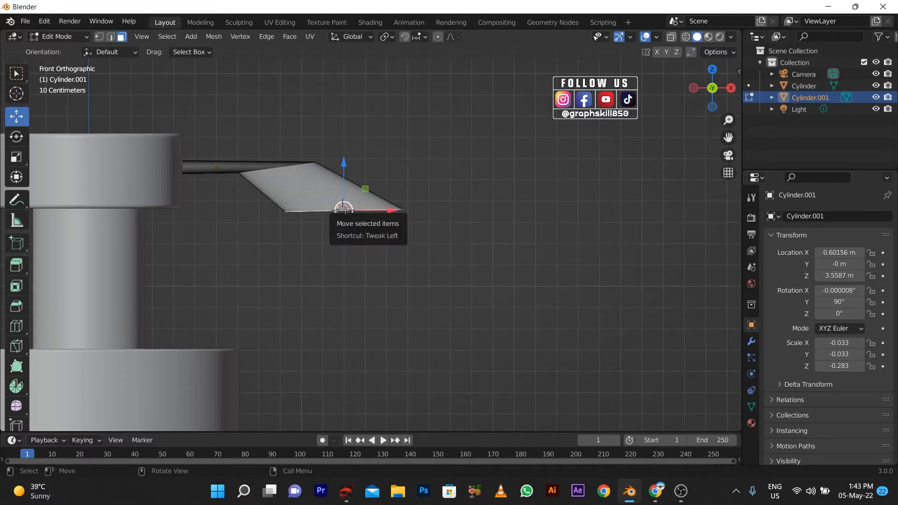
{"action": "key", "text": "ctrl+z"}
{"action": "right_click", "coordinate": [343, 211], "text": "ctrl"}
{"action": "key", "text": "ctrl+z"}
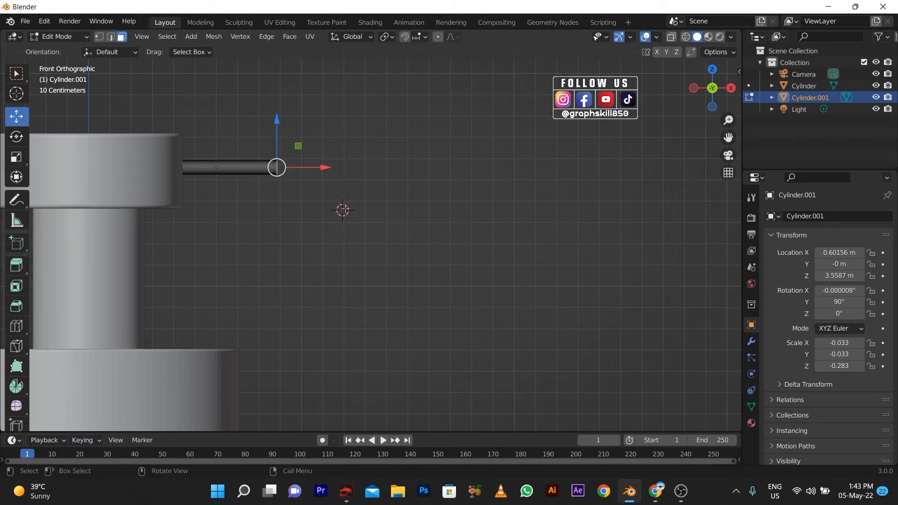
{"action": "right_click", "coordinate": [391, 196], "text": "ctrl"}
{"action": "key", "text": "ctrl+z"}
Extrude the rod's end face about 0.54 m outward, lower it about 0.25 m and rotate it about 26.1° to form a sloping spout
{"action": "middle_click_drag", "start_coordinate": [319, 188], "coordinate": [366, 183], "text": "shift"}
{"action": "key", "text": "e"}
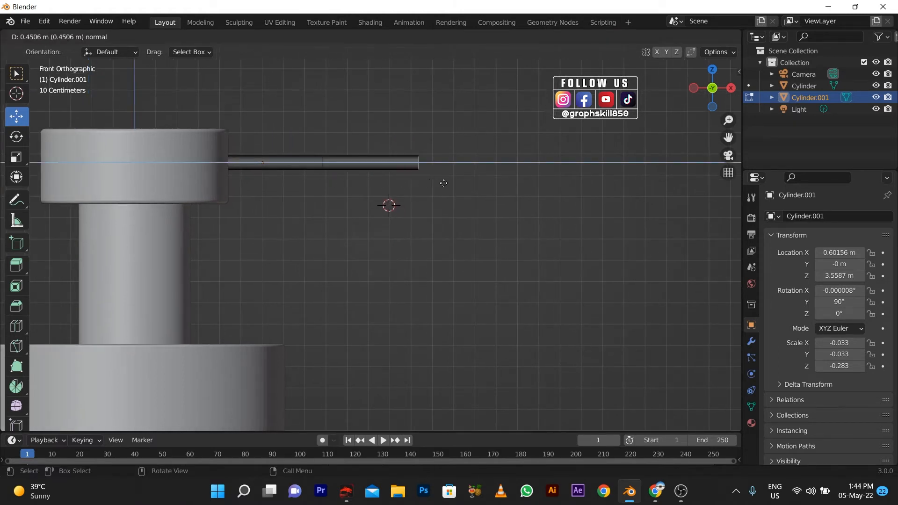
{"action": "left_click", "coordinate": [456, 183]}
{"action": "key", "text": "g"}
{"action": "key", "text": "z"}
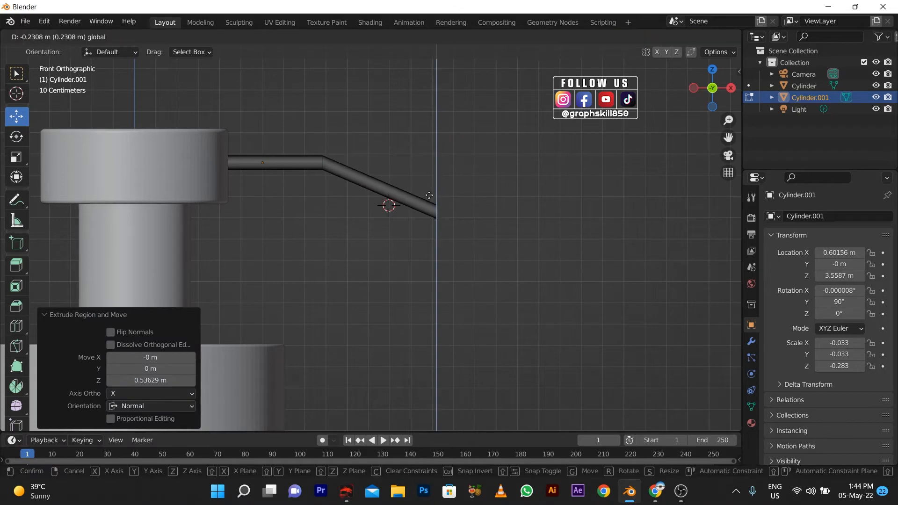
{"action": "left_click", "coordinate": [429, 197]}
{"action": "key", "text": "r"}
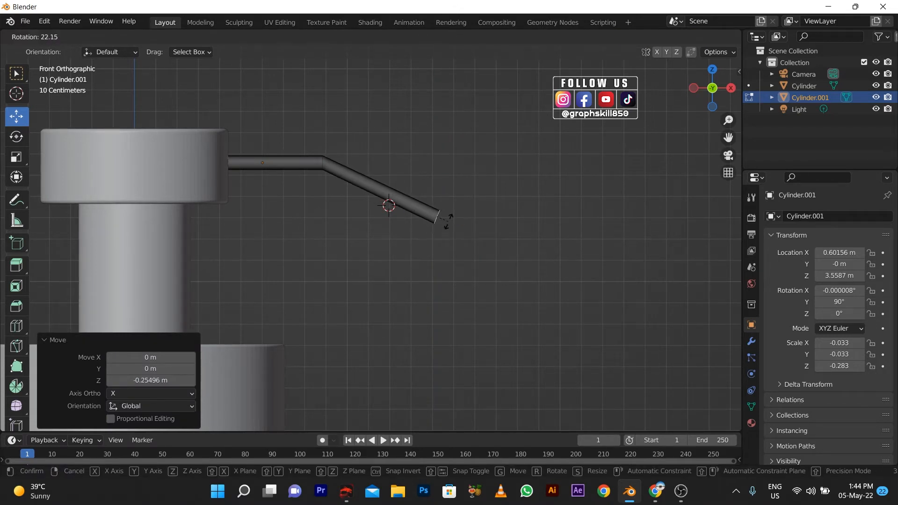
{"action": "left_click", "coordinate": [445, 220]}
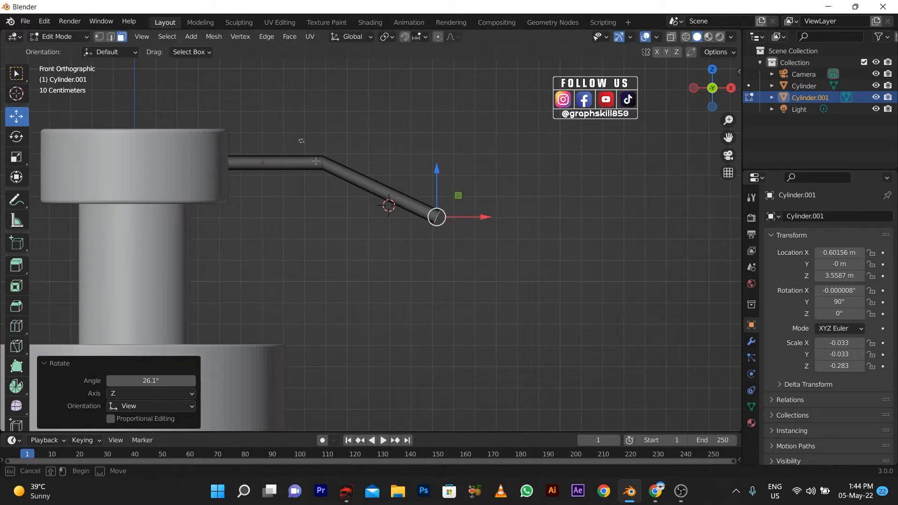
Select the edge loop around the spout's bend and rotate it about 14.8° in the front view to even out the corner
{"action": "left_click_drag", "start_coordinate": [302, 137], "coordinate": [335, 200]}
{"action": "scroll", "coordinate": [313, 156], "scroll_direction": "up", "scroll_amount": 2}
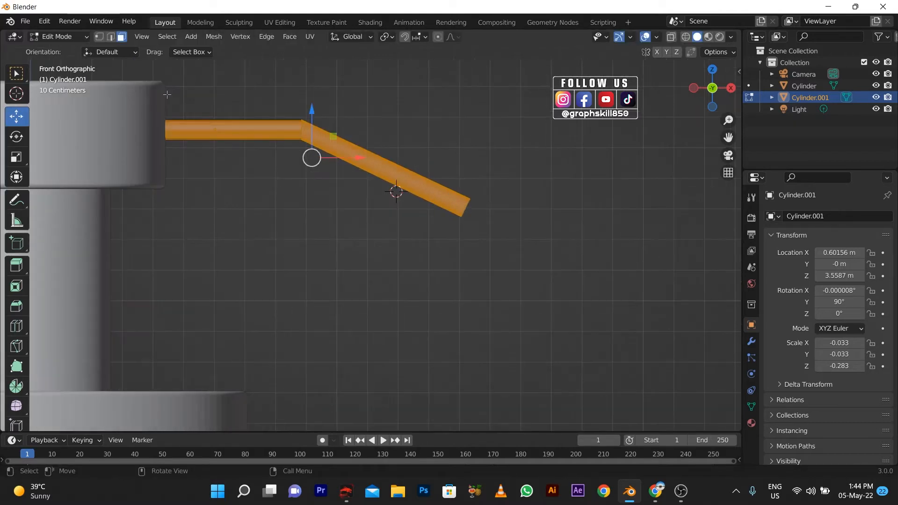
{"action": "left_click", "coordinate": [110, 37]}
{"action": "left_click", "coordinate": [214, 132], "text": "alt"}
{"action": "scroll", "coordinate": [296, 151], "scroll_direction": "up", "scroll_amount": 2}
{"action": "middle_click_drag", "start_coordinate": [296, 151], "coordinate": [371, 261], "text": "shift"}
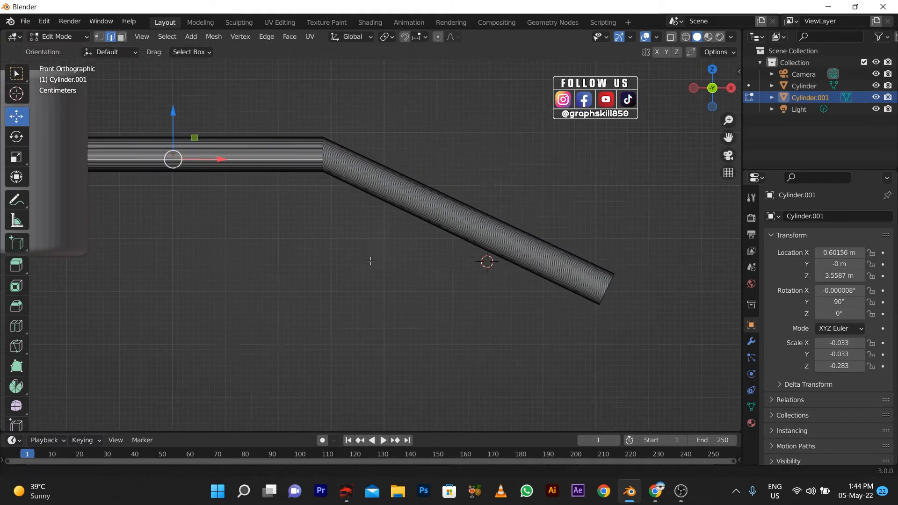
{"action": "scroll", "coordinate": [322, 185], "scroll_direction": "up", "scroll_amount": 3}
{"action": "left_click", "coordinate": [307, 152]}
{"action": "left_click", "coordinate": [305, 146]}
{"action": "scroll", "coordinate": [299, 152], "scroll_direction": "up", "scroll_amount": 3}
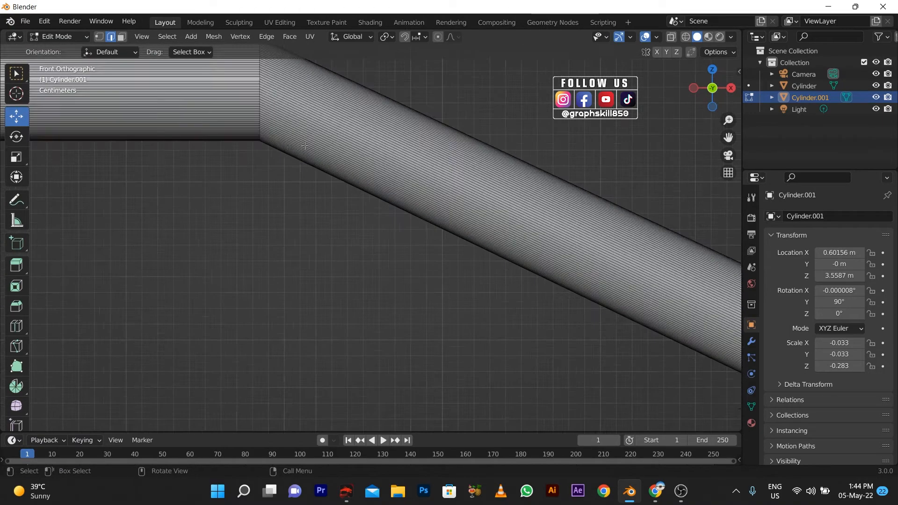
{"action": "middle_click_drag", "start_coordinate": [285, 164], "coordinate": [367, 324], "text": "shift"}
{"action": "scroll", "coordinate": [323, 248], "scroll_direction": "up", "scroll_amount": 4}
{"action": "scroll", "coordinate": [307, 235], "scroll_direction": "up", "scroll_amount": 3}
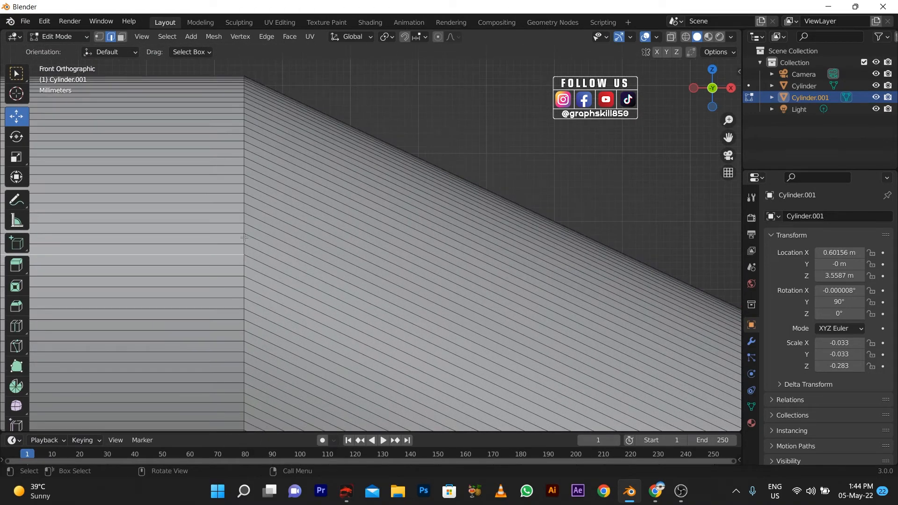
{"action": "left_click", "coordinate": [244, 237]}
{"action": "scroll", "coordinate": [242, 297], "scroll_direction": "down", "scroll_amount": 5}
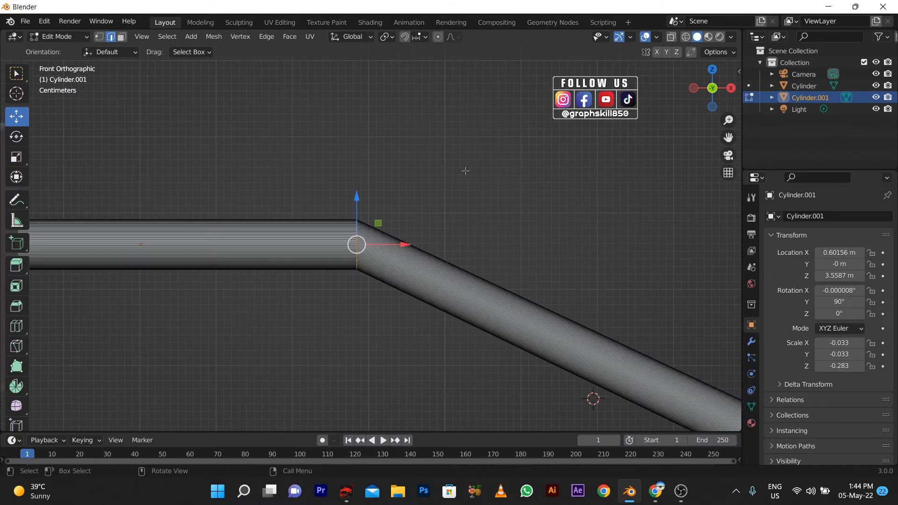
{"action": "key", "text": "r"}
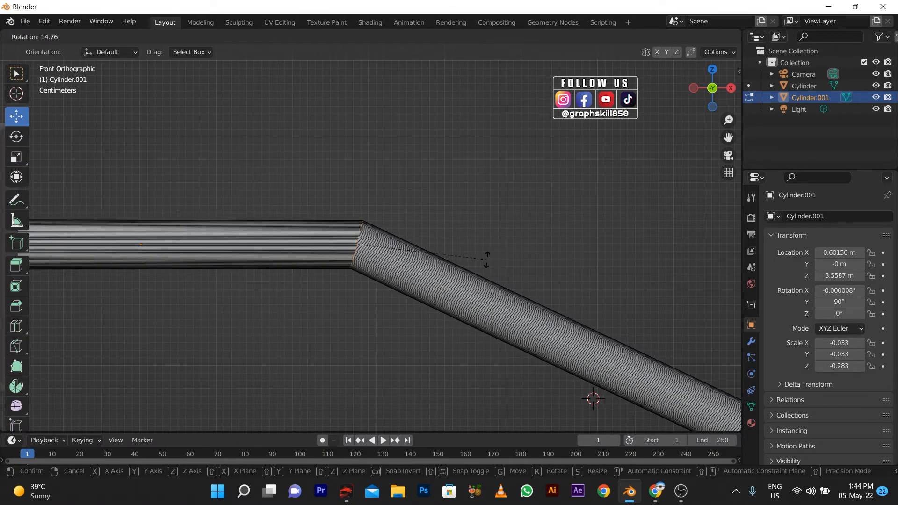
{"action": "left_click", "coordinate": [445, 208]}
{"action": "scroll", "coordinate": [426, 182], "scroll_direction": "down", "scroll_amount": 3}
{"action": "scroll", "coordinate": [437, 221], "scroll_direction": "down", "scroll_amount": 3}
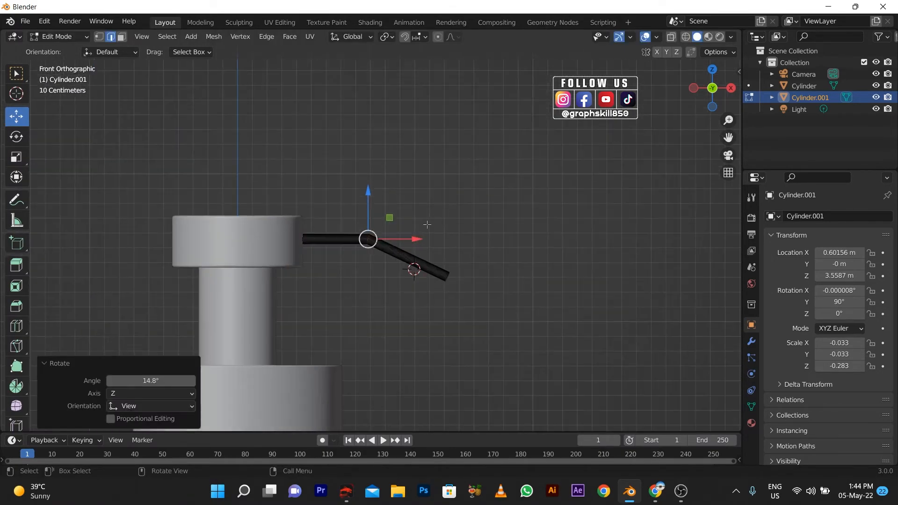
Return to Object Mode, deselect the spout and examine it against the pump head in perspective
{"action": "key", "text": "Tab"}
{"action": "middle_click_drag", "start_coordinate": [453, 225], "coordinate": [481, 266]}
{"action": "left_click", "coordinate": [482, 262]}
{"action": "scroll", "coordinate": [357, 227], "scroll_direction": "up", "scroll_amount": 4}
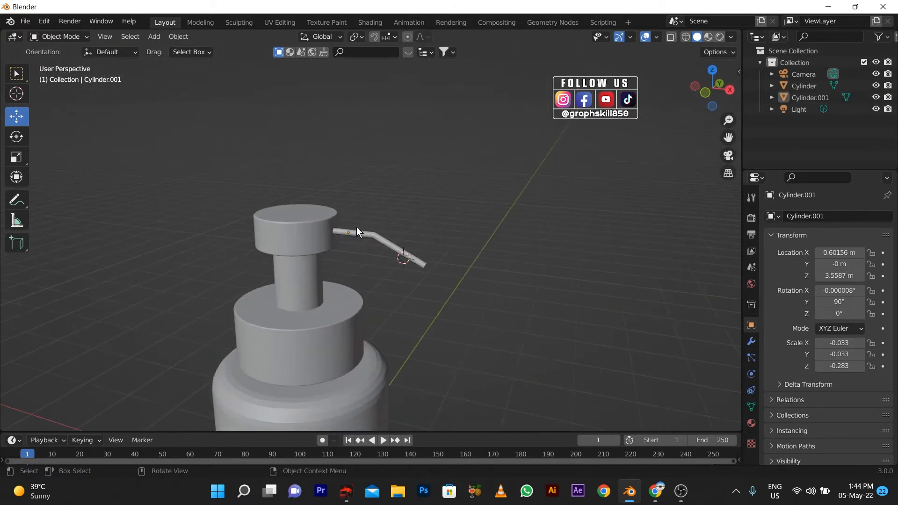
Move the spout about 0.064 m toward the pump head along X, scale it up about 1.92 times and enter Edit Mode
{"action": "left_click", "coordinate": [356, 232]}
{"action": "scroll", "coordinate": [359, 233], "scroll_direction": "up", "scroll_amount": 2}
{"action": "left_click_drag", "start_coordinate": [368, 233], "coordinate": [353, 230]}
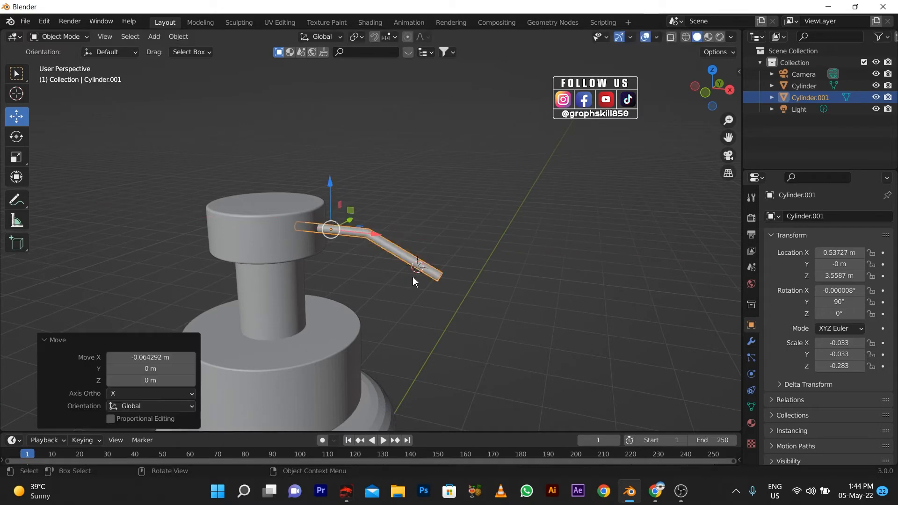
{"action": "key", "text": "s"}
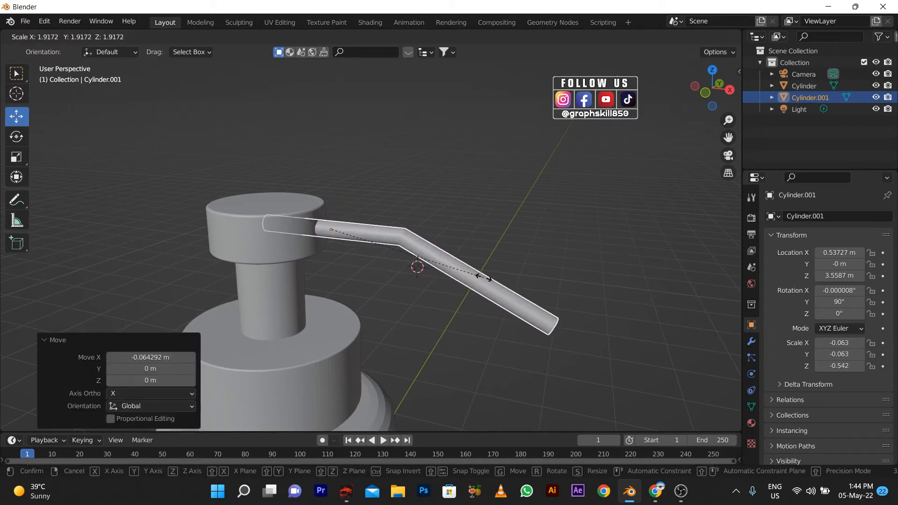
{"action": "left_click", "coordinate": [453, 282]}
{"action": "mouse_move", "coordinate": [453, 282]}
{"action": "middle_mouse_down"}
{"action": "mouse_move", "coordinate": [473, 279]}
{"action": "mouse_move", "coordinate": [454, 282]}
{"action": "middle_mouse_up"}
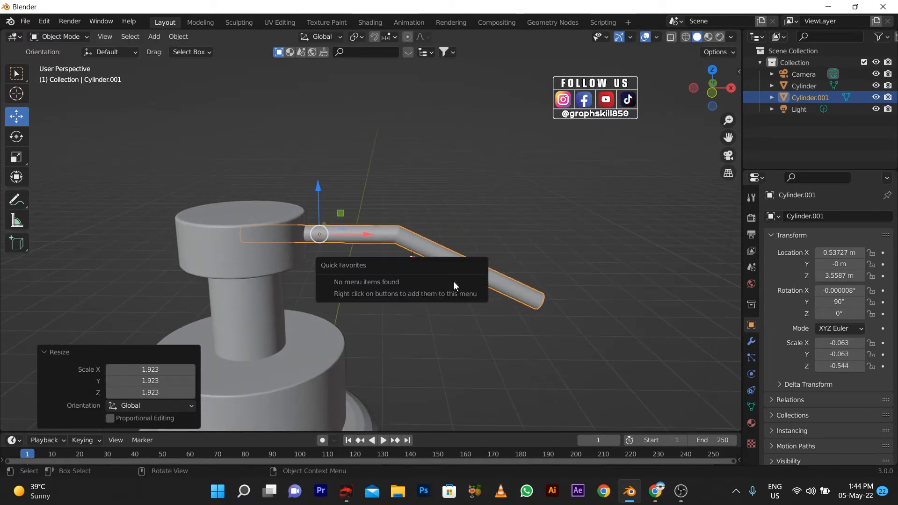
{"action": "key", "text": "Tab"}
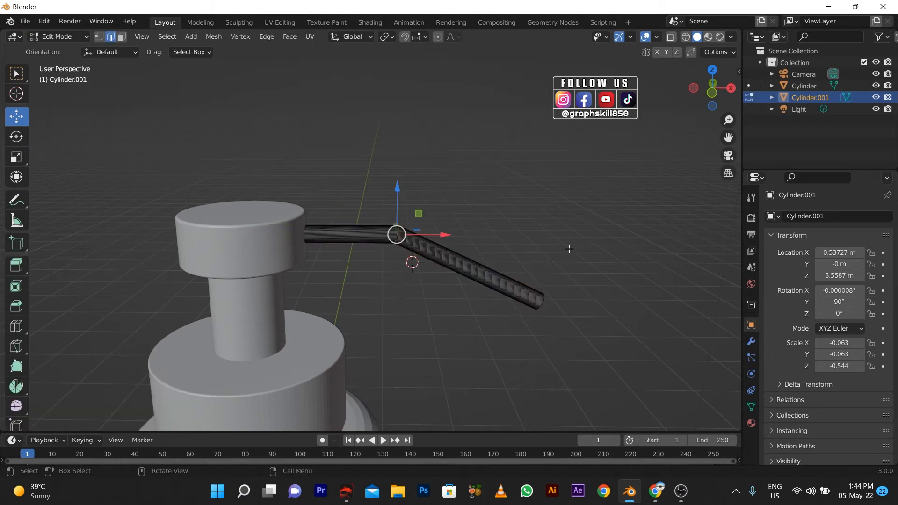
Try scaling the whole spout mesh down to about half size and undo it
{"action": "key", "text": "a"}
{"action": "key", "text": "s"}
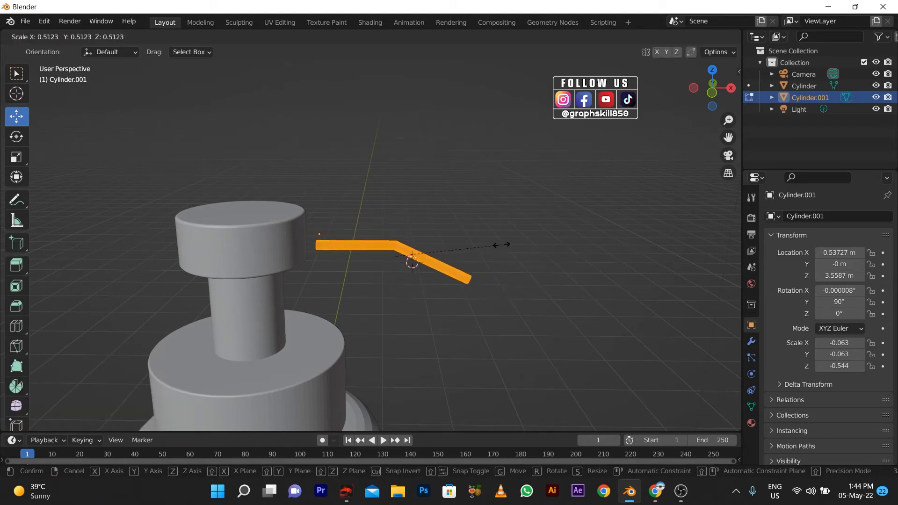
{"action": "left_click", "coordinate": [491, 254]}
{"action": "key", "text": "ctrl+z"}
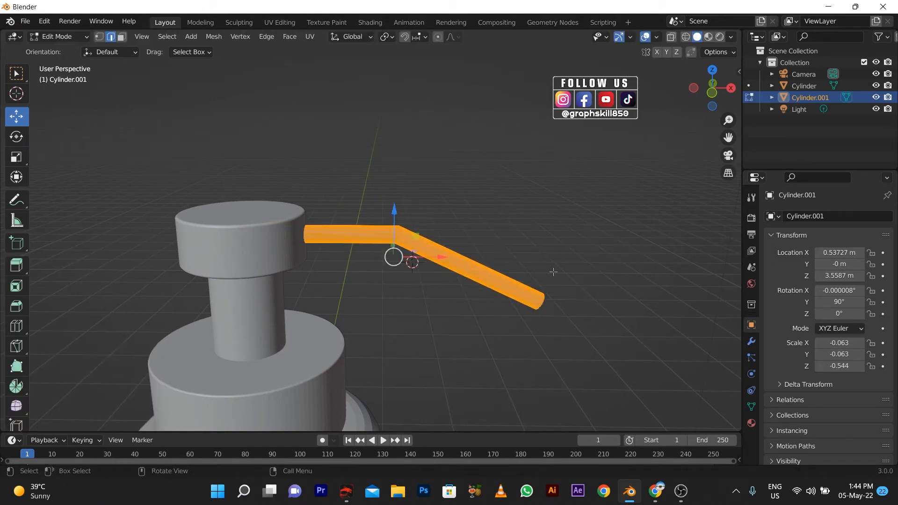
{"action": "key", "text": "ctrl+z"}
In the front view with wireframe X-ray display, select the spout's outer end and pull it back along the slope to shorten the spout
{"action": "key", "text": "KP_1"}
{"action": "left_click", "coordinate": [548, 310]}
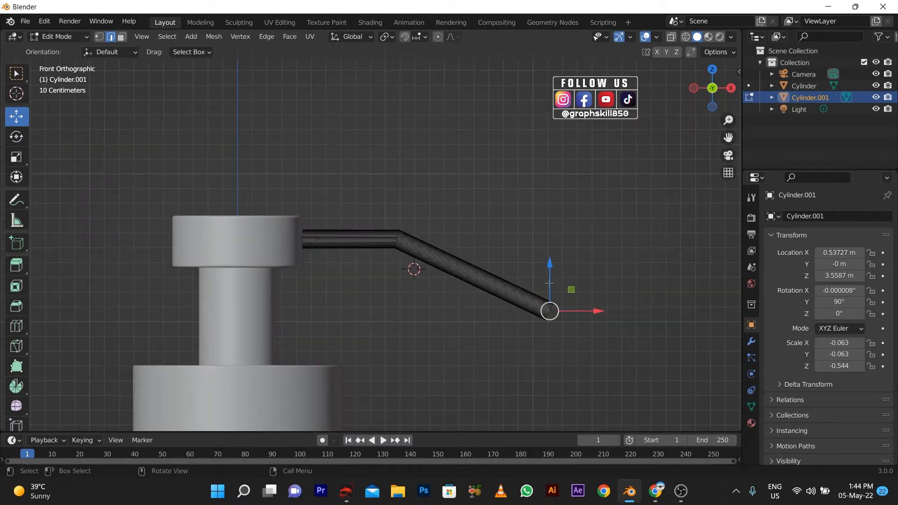
{"action": "left_click", "coordinate": [672, 37]}
{"action": "left_click", "coordinate": [685, 37]}
{"action": "left_click_drag", "start_coordinate": [643, 251], "coordinate": [499, 385]}
{"action": "left_click_drag", "start_coordinate": [549, 312], "coordinate": [480, 281]}
Return to Object Mode and move the whole spout about 0.26 m further into the pump head along X
{"action": "key", "text": "Tab"}
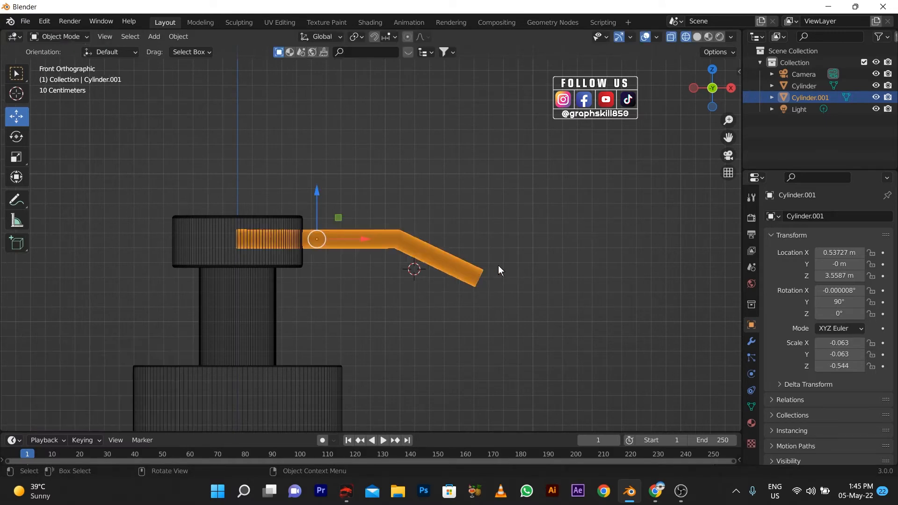
{"action": "key", "text": "g"}
{"action": "key", "text": "x"}
{"action": "left_click", "coordinate": [307, 239]}
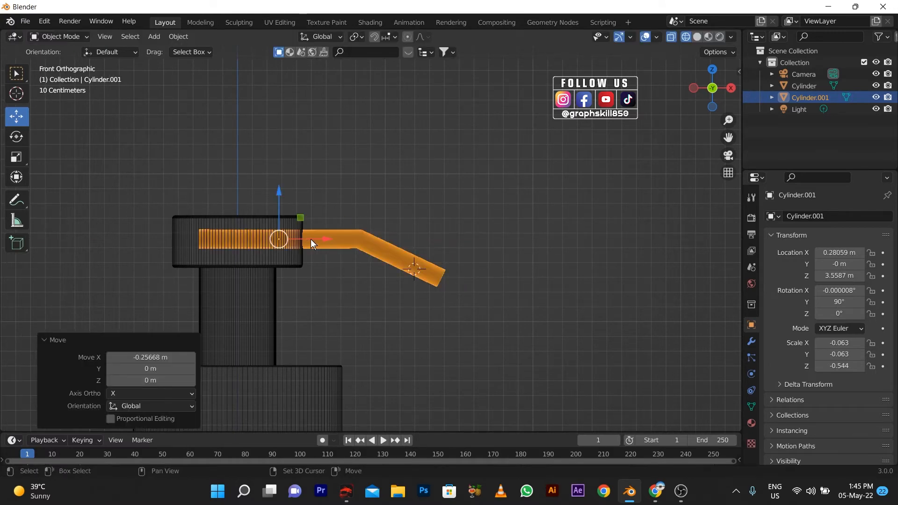
Restore solid shading without X-ray, deselect the spout, view the whole model in perspective and select the bottle
{"action": "scroll", "coordinate": [311, 239], "scroll_direction": "down", "scroll_amount": 4}
{"action": "left_click", "coordinate": [709, 41]}
{"action": "left_click", "coordinate": [698, 37]}
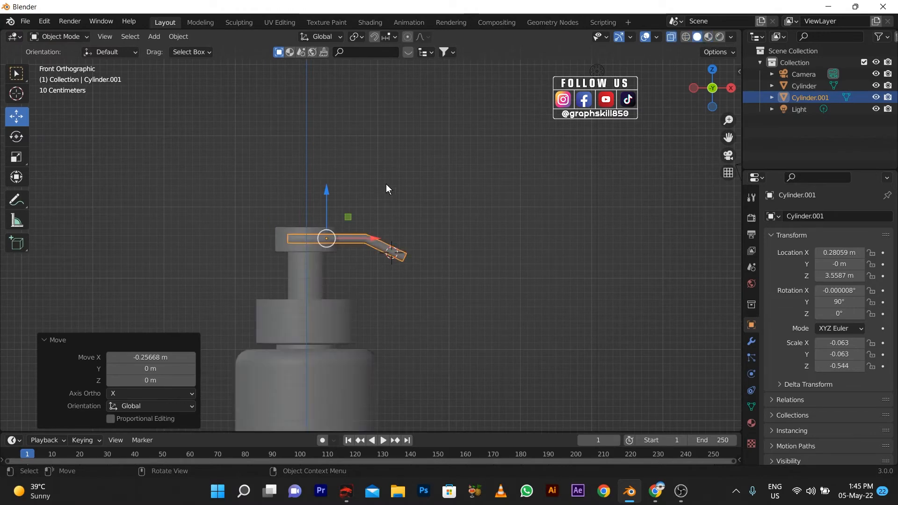
{"action": "mouse_move", "coordinate": [418, 220]}
{"action": "middle_mouse_down"}
{"action": "mouse_move", "coordinate": [419, 230]}
{"action": "mouse_move", "coordinate": [383, 269]}
{"action": "middle_mouse_up"}
{"action": "key", "text": "Tab"}
{"action": "mouse_move", "coordinate": [324, 256]}
{"action": "middle_mouse_down"}
{"action": "mouse_move", "coordinate": [296, 263]}
{"action": "mouse_move", "coordinate": [318, 252]}
{"action": "middle_mouse_up"}
{"action": "key", "text": "Tab"}
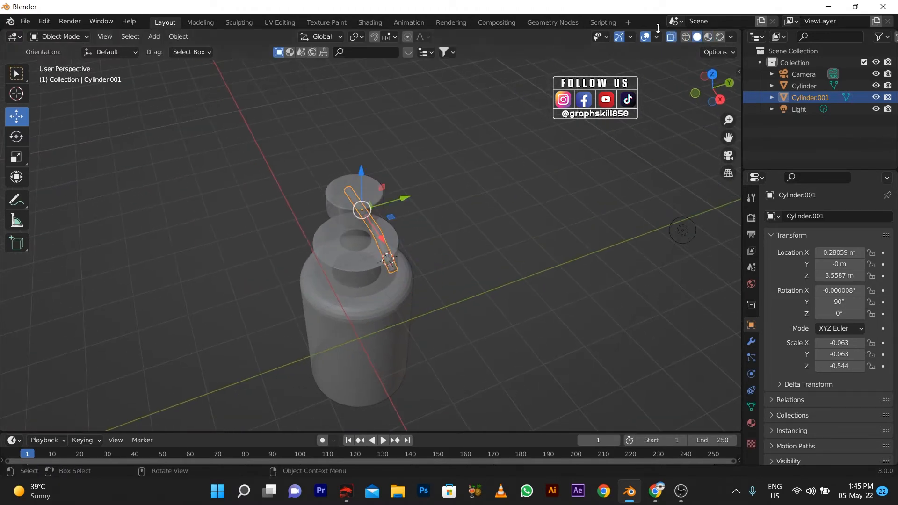
{"action": "left_click", "coordinate": [670, 36]}
{"action": "left_click", "coordinate": [513, 279]}
{"action": "middle_click_drag", "start_coordinate": [514, 280], "coordinate": [560, 159]}
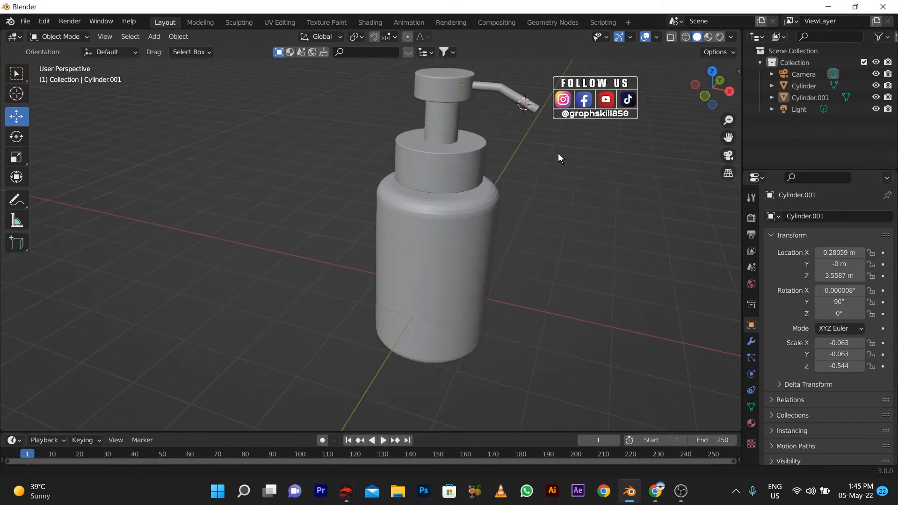
{"action": "left_click", "coordinate": [453, 258]}
Try a Subdivision Surface modifier on the bottle and remove it
{"action": "right_click", "coordinate": [453, 257]}
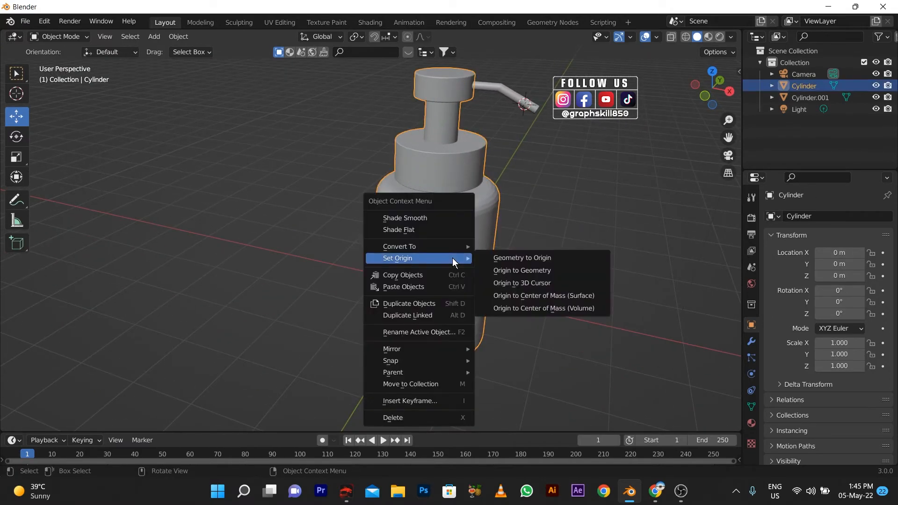
{"action": "left_click", "coordinate": [751, 342]}
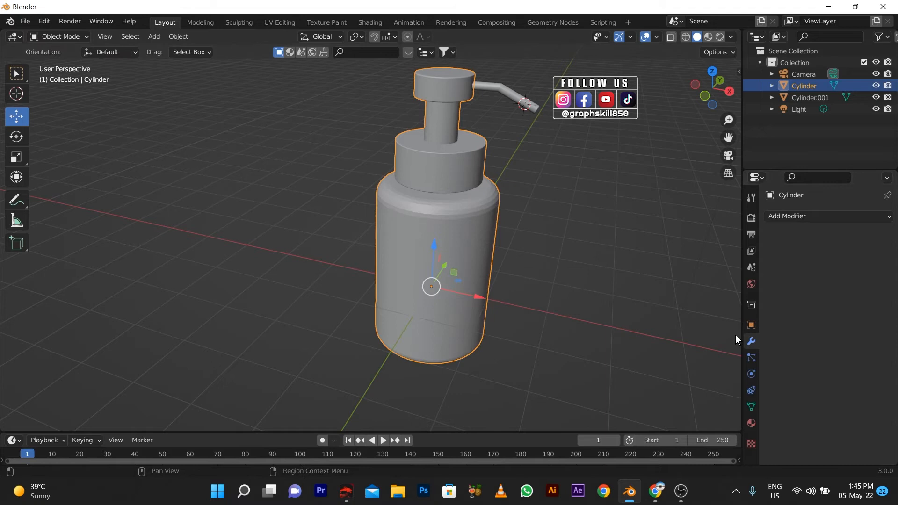
{"action": "left_click", "coordinate": [805, 216]}
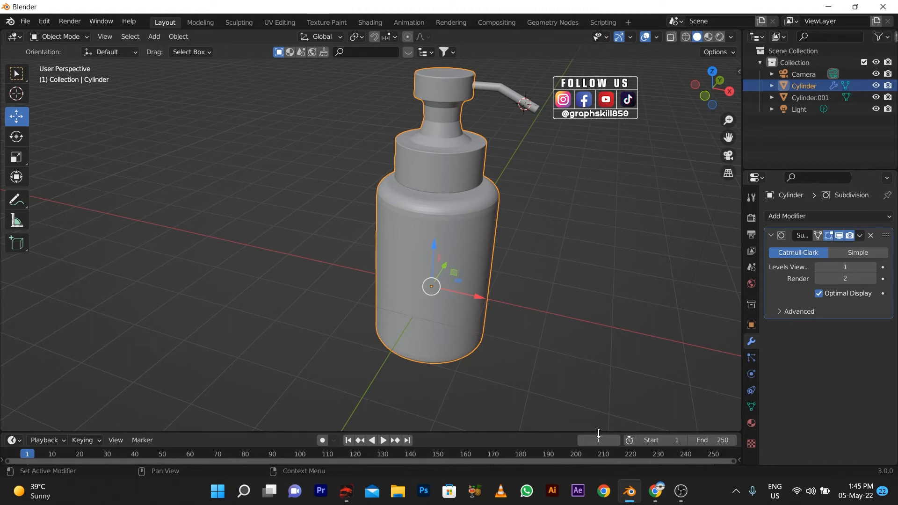
{"action": "left_click", "coordinate": [871, 235]}
{"action": "scroll", "coordinate": [405, 223], "scroll_direction": "down", "scroll_amount": 4}
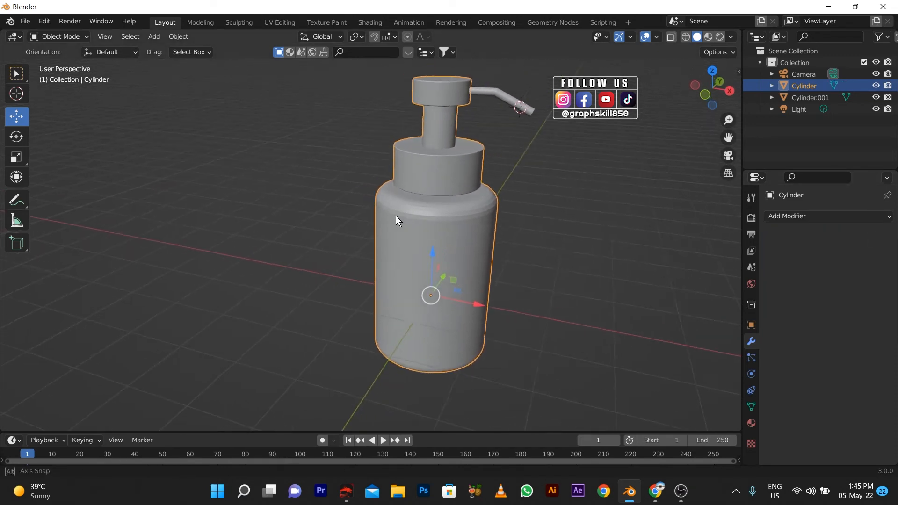
Try smooth shading on the bottle and switch it back to flat shading
{"action": "right_click", "coordinate": [405, 253]}
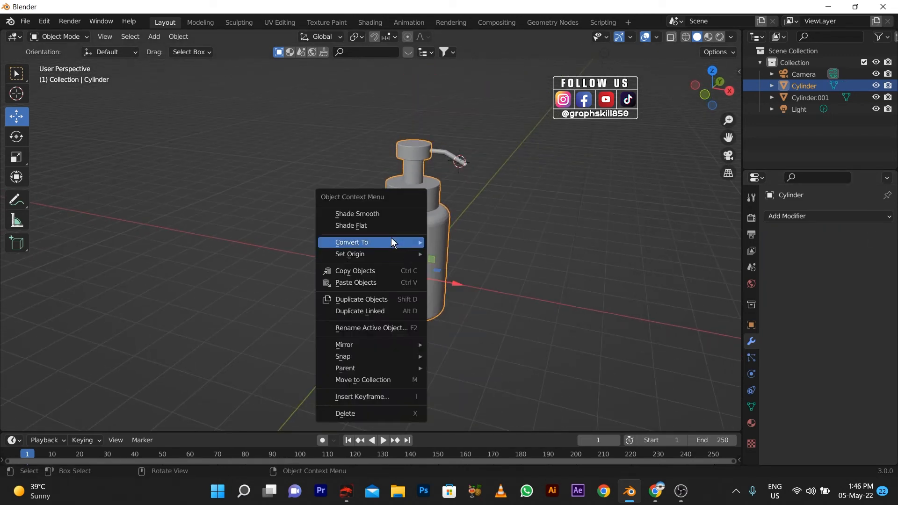
{"action": "left_click", "coordinate": [362, 216]}
{"action": "scroll", "coordinate": [389, 237], "scroll_direction": "up", "scroll_amount": 2}
{"action": "scroll", "coordinate": [391, 240], "scroll_direction": "up", "scroll_amount": 1}
{"action": "middle_click_drag", "start_coordinate": [390, 240], "coordinate": [425, 205]}
{"action": "right_click", "coordinate": [431, 226]}
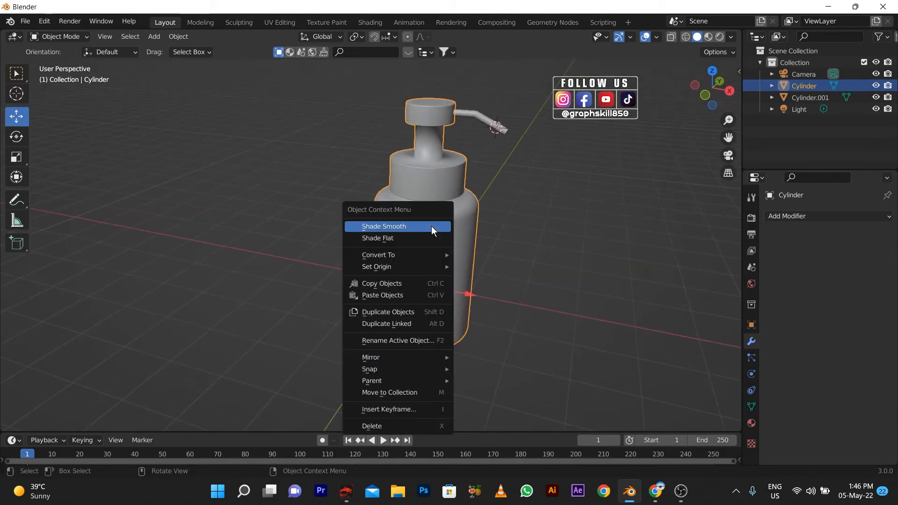
{"action": "left_click", "coordinate": [414, 229]}
{"action": "right_click", "coordinate": [412, 229]}
{"action": "left_click", "coordinate": [405, 237]}
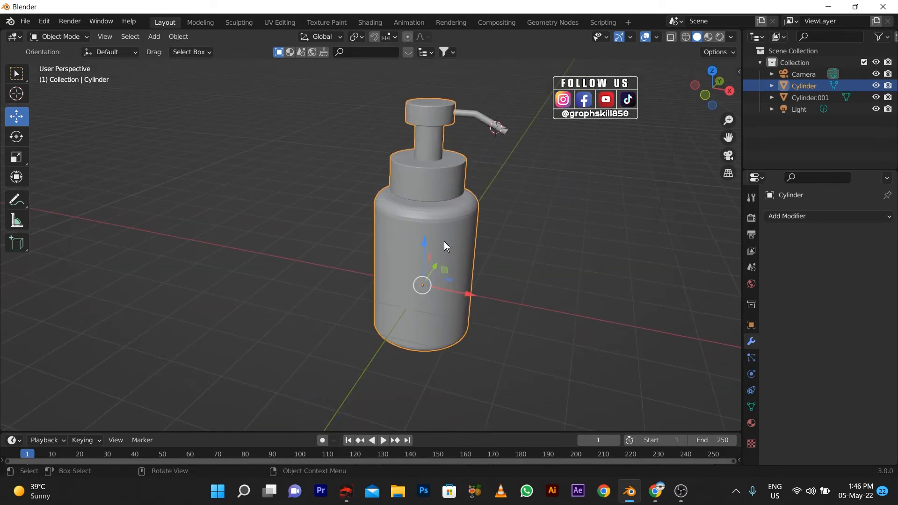
Add a material slot with a new material to the bottle and switch the viewport to Material Preview shading
{"action": "scroll", "coordinate": [443, 242], "scroll_direction": "up", "scroll_amount": 1}
{"action": "mouse_move", "coordinate": [437, 241]}
{"action": "middle_mouse_down"}
{"action": "mouse_move", "coordinate": [370, 236]}
{"action": "mouse_move", "coordinate": [424, 242]}
{"action": "middle_mouse_up"}
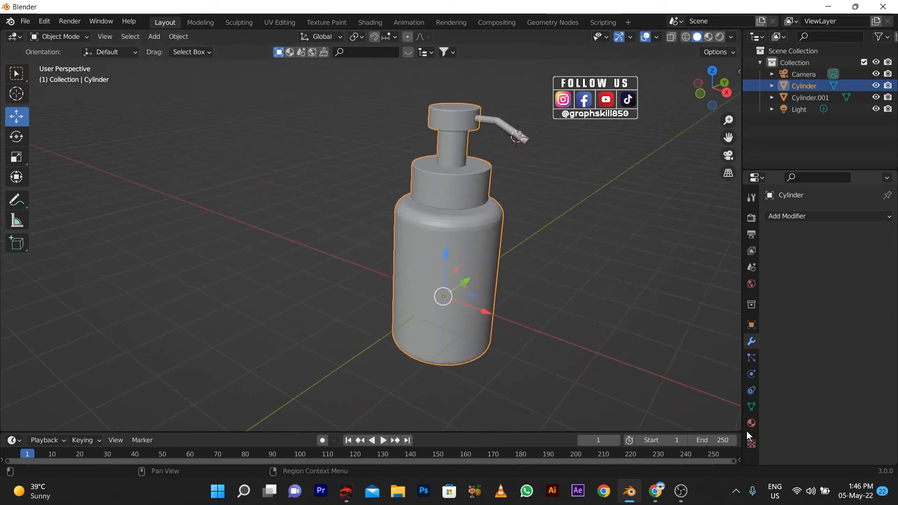
{"action": "left_click", "coordinate": [751, 423]}
{"action": "left_click", "coordinate": [887, 216]}
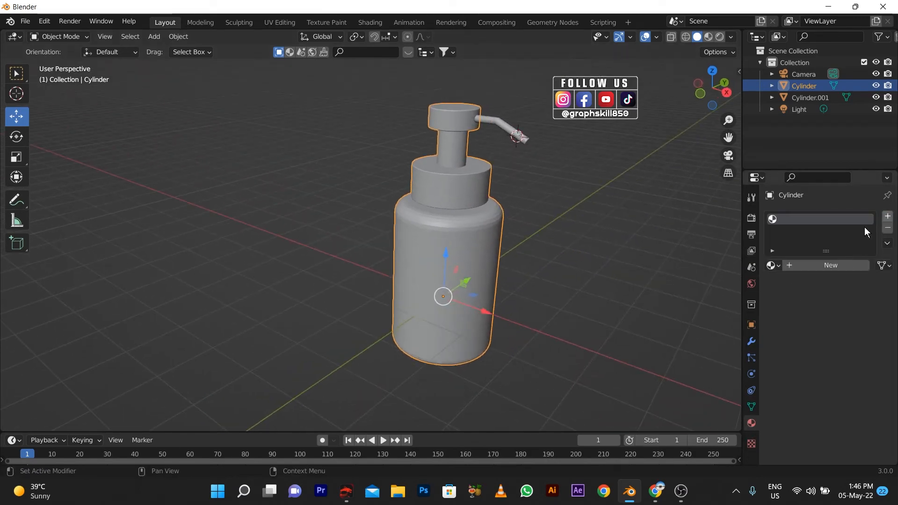
{"action": "left_click", "coordinate": [796, 266]}
{"action": "left_click", "coordinate": [708, 37]}
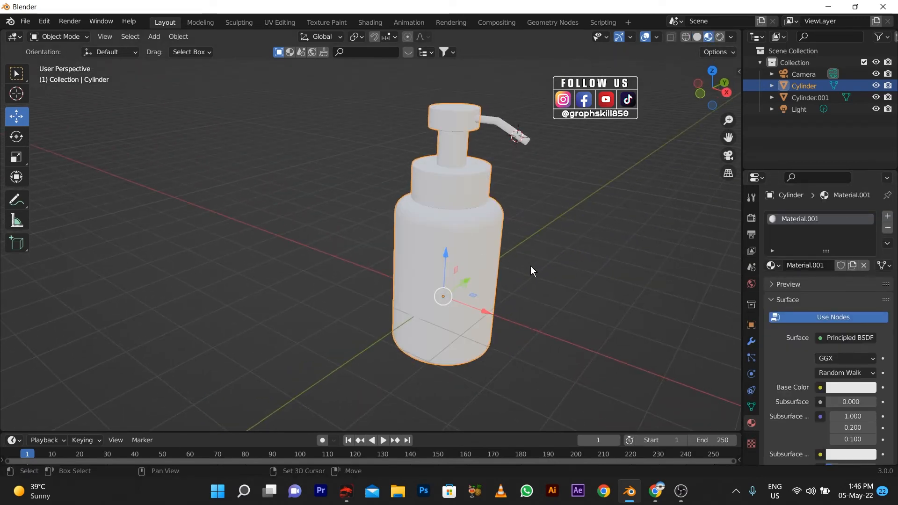
Set the bottle material's base color to a fully saturated, dark red and deselect the bottle
{"action": "middle_click_drag", "start_coordinate": [531, 266], "coordinate": [535, 229], "text": "shift"}
{"action": "left_click", "coordinate": [866, 387]}
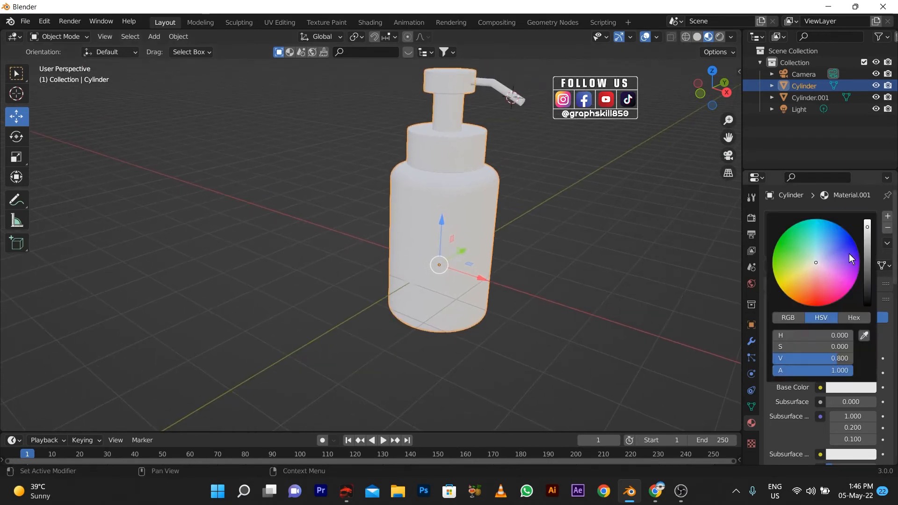
{"action": "left_click_drag", "start_coordinate": [815, 281], "coordinate": [814, 306]}
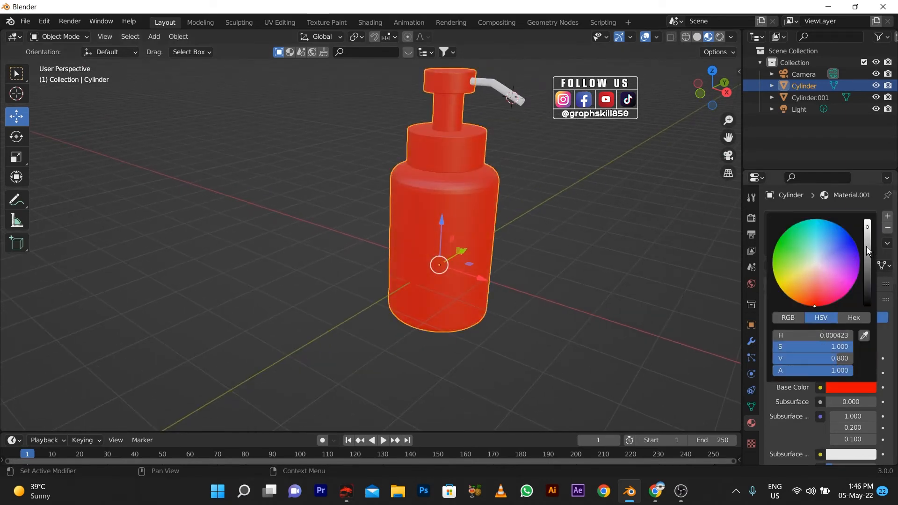
{"action": "left_click_drag", "start_coordinate": [868, 251], "coordinate": [868, 286]}
{"action": "left_click", "coordinate": [628, 324]}
Set the bottle material's Metallic to 0.55 and its Roughness to about 0.55
{"action": "scroll", "coordinate": [836, 419], "scroll_direction": "down", "scroll_amount": 8}
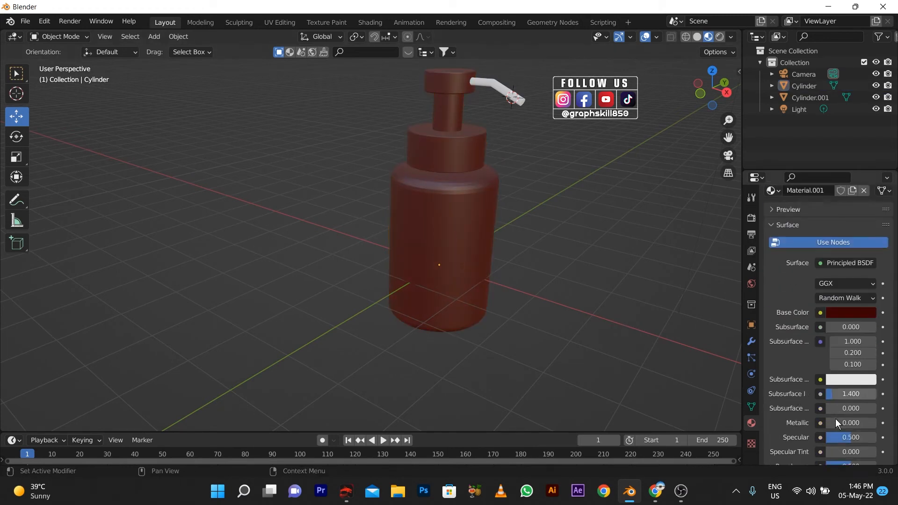
{"action": "left_click_drag", "start_coordinate": [854, 374], "coordinate": [838, 374]}
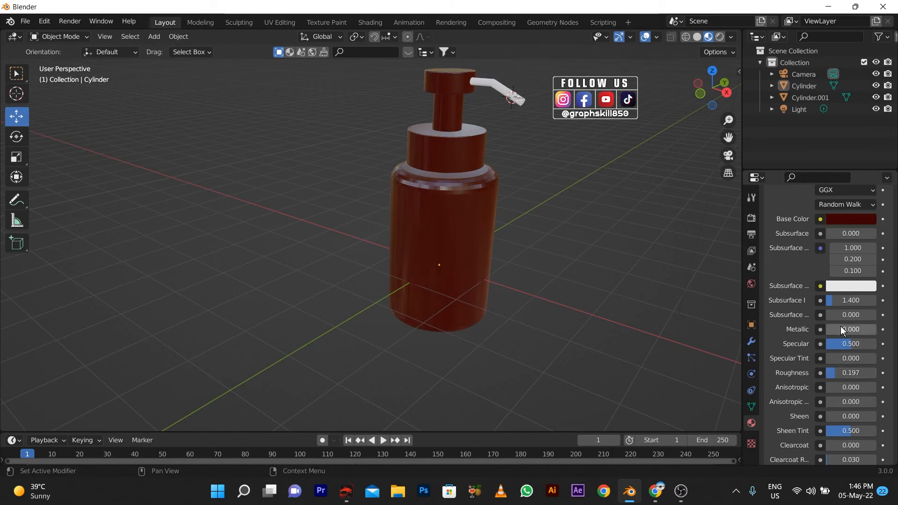
{"action": "left_click_drag", "start_coordinate": [839, 331], "coordinate": [859, 330]}
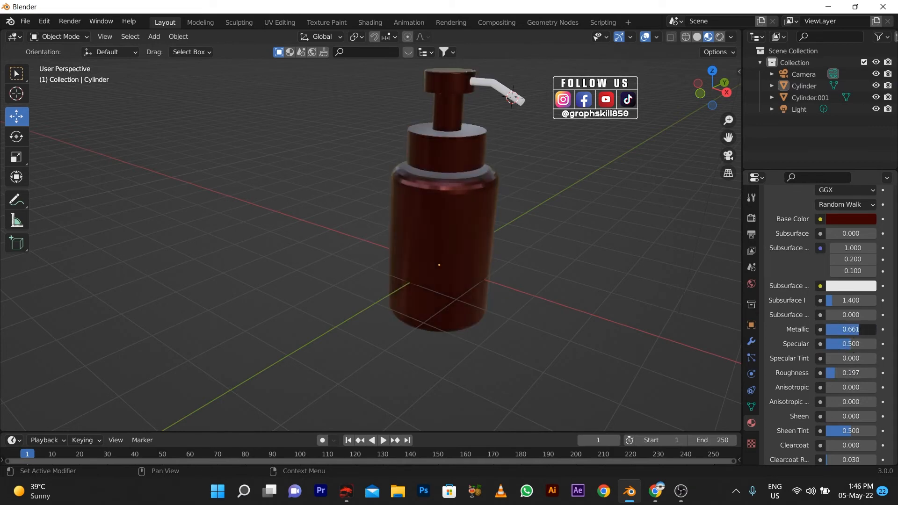
{"action": "left_click_drag", "start_coordinate": [836, 373], "coordinate": [856, 373]}
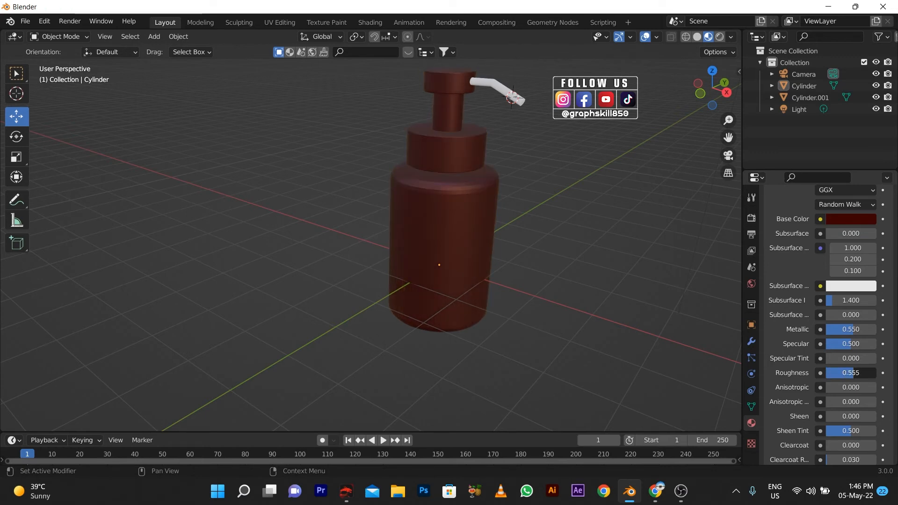
Enter Edit Mode on the bottle, switch to face selection and select the pump head's top center face
{"action": "scroll", "coordinate": [442, 265], "scroll_direction": "down", "scroll_amount": 2}
{"action": "middle_click_drag", "start_coordinate": [443, 265], "coordinate": [388, 291]}
{"action": "left_click", "coordinate": [399, 177]}
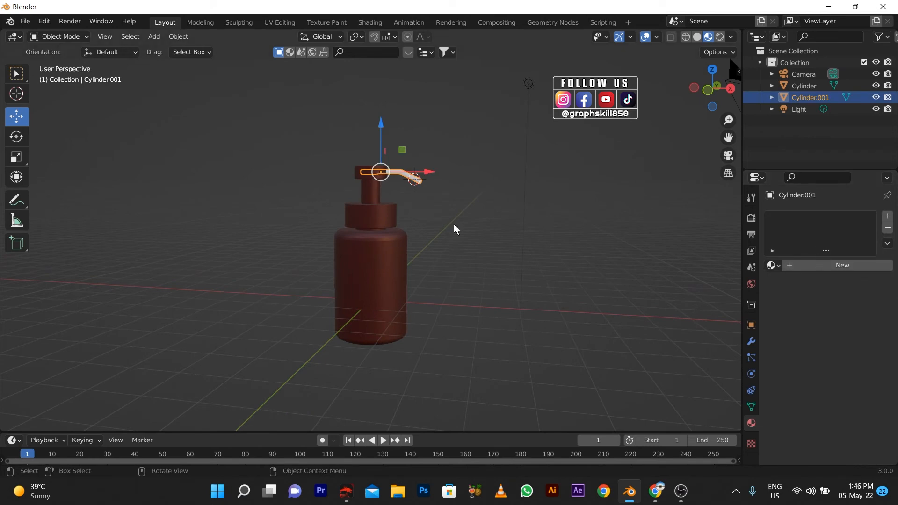
{"action": "middle_click_drag", "start_coordinate": [454, 224], "coordinate": [428, 213]}
{"action": "scroll", "coordinate": [457, 213], "scroll_direction": "up", "scroll_amount": 3}
{"action": "left_click", "coordinate": [483, 214]}
{"action": "key", "text": "Tab"}
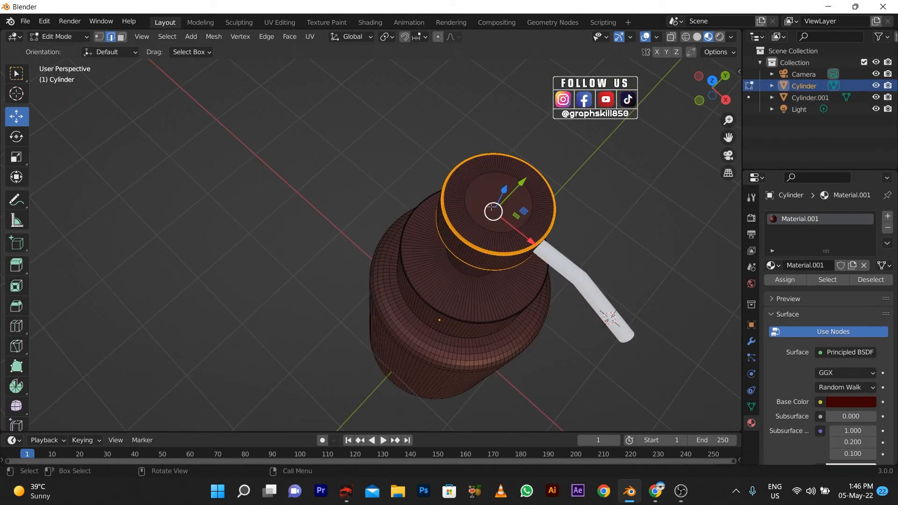
{"action": "left_click", "coordinate": [476, 224]}
{"action": "left_click", "coordinate": [116, 38]}
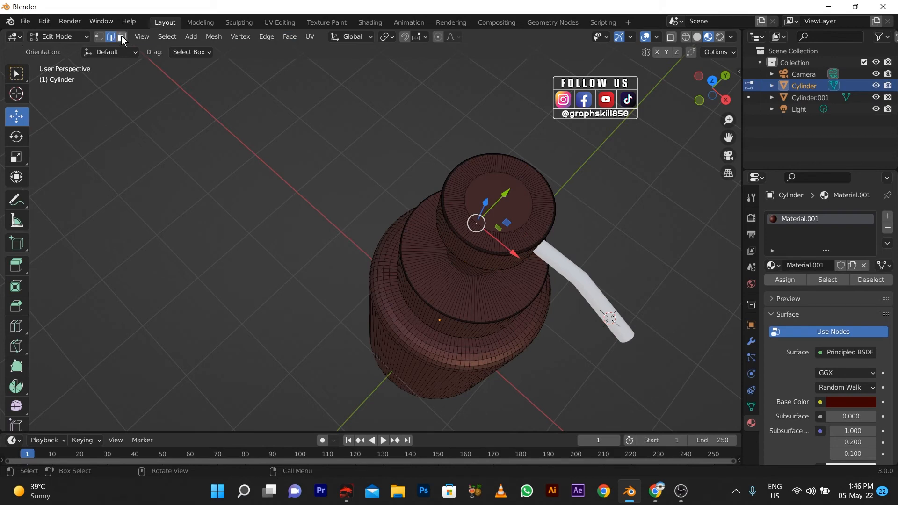
{"action": "left_click", "coordinate": [122, 37]}
{"action": "left_click", "coordinate": [511, 224]}
Grow the face selection from the pump head's top face down over the head, stem and collar, leaving out the bottle body
{"action": "middle_click_drag", "start_coordinate": [552, 240], "coordinate": [563, 235]}
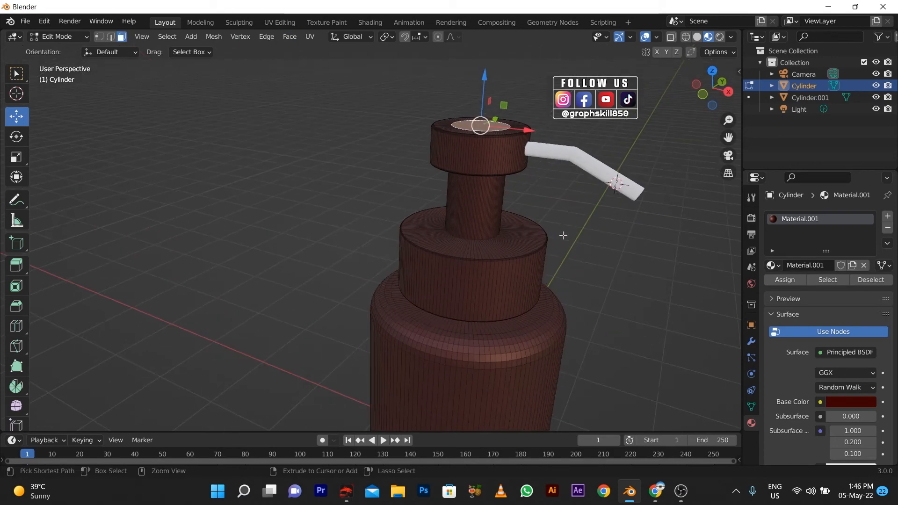
{"action": "key", "text": "ctrl+KP_Add"}
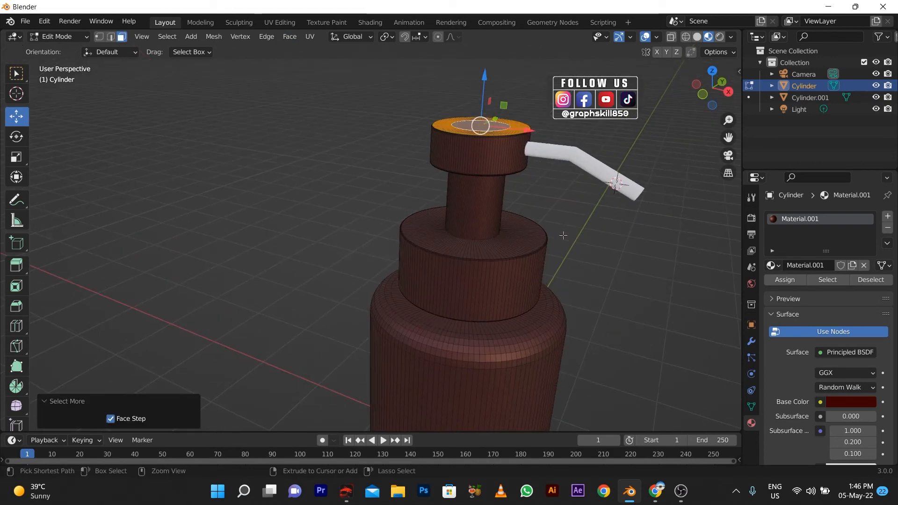
{"action": "key", "text": "ctrl+KP_Add"}
{"action": "key", "text": "ctrl+KP_Add"}
{"action": "key", "text": "ctrl+KP_Add"}
{"action": "key", "text": "ctrl+KP_Add"}
{"action": "key", "text": "ctrl+KP_Add"}
{"action": "key", "text": "ctrl+KP_Add"}
{"action": "key", "text": "ctrl+KP_Add"}
{"action": "key", "text": "ctrl+KP_Add"}
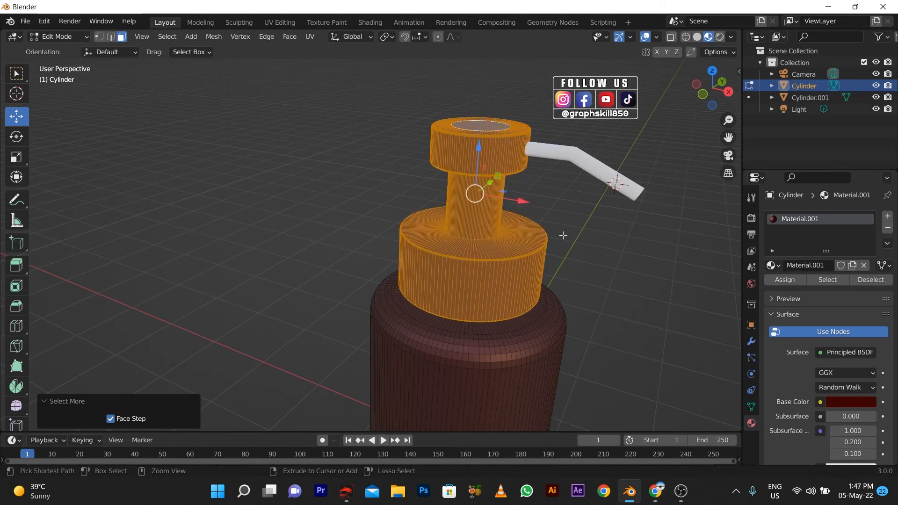
{"action": "key", "text": "ctrl+KP_Add"}
{"action": "key", "text": "ctrl+KP_Add"}
{"action": "key", "text": "ctrl+KP_Subtract"}
{"action": "key", "text": "ctrl+KP_Subtract"}
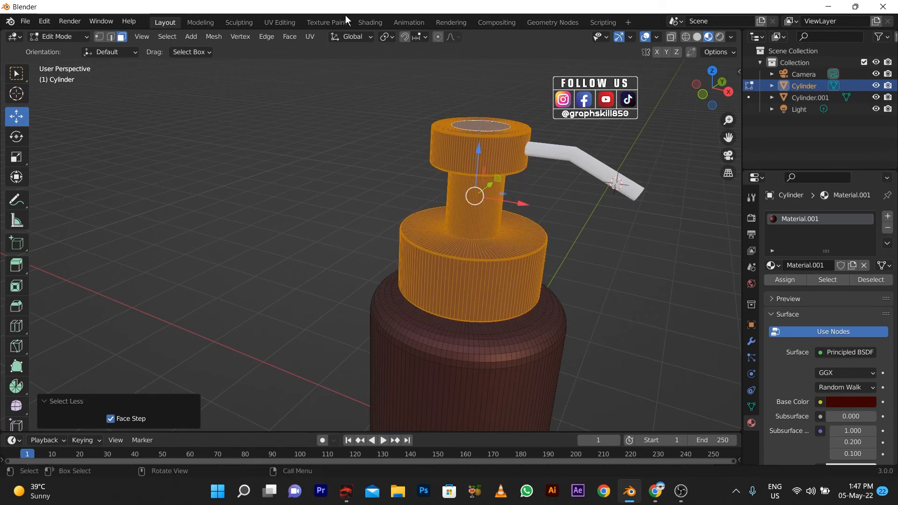
Add a second material slot to the bottle, assign the selected pump faces to it, create a new material there and leave Edit Mode
{"action": "left_click", "coordinate": [888, 218]}
{"action": "left_click", "coordinate": [798, 303]}
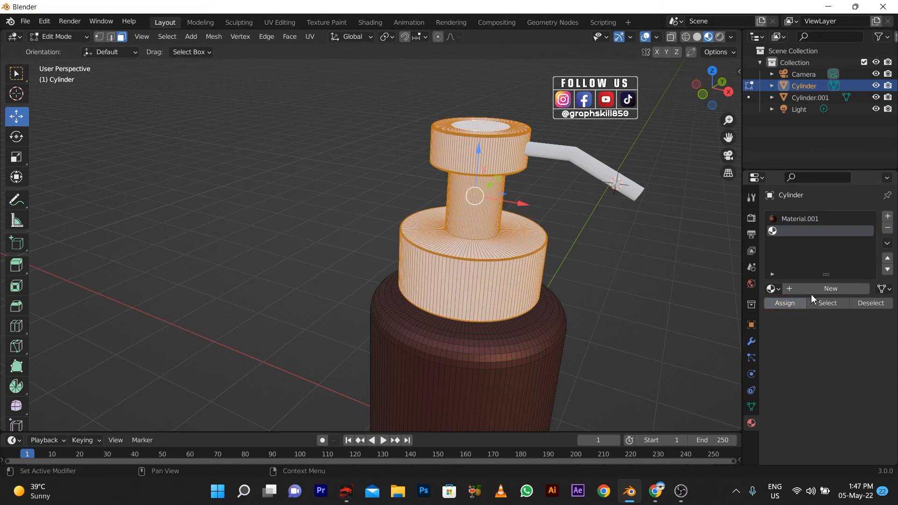
{"action": "left_click", "coordinate": [815, 289]}
{"action": "left_click", "coordinate": [641, 239]}
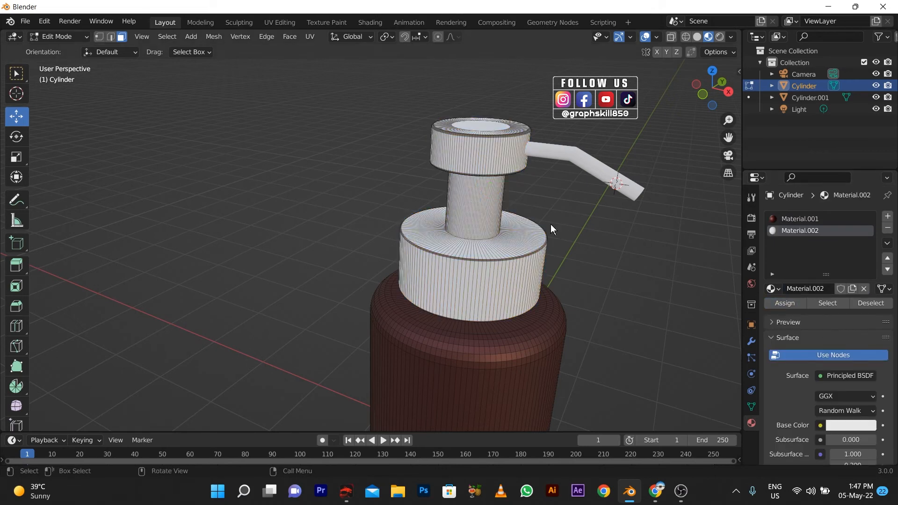
{"action": "key", "text": "Tab"}
Select the bent spout and link the existing Material.002 to it
{"action": "scroll", "coordinate": [460, 145], "scroll_direction": "down", "scroll_amount": 3}
{"action": "scroll", "coordinate": [461, 223], "scroll_direction": "up", "scroll_amount": 2}
{"action": "middle_click_drag", "start_coordinate": [461, 223], "coordinate": [472, 184]}
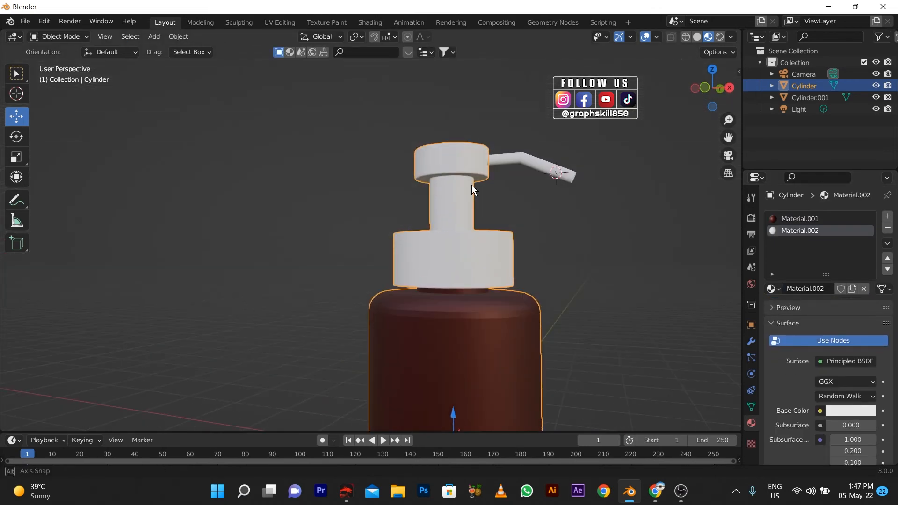
{"action": "left_click", "coordinate": [525, 150]}
{"action": "left_click", "coordinate": [776, 265]}
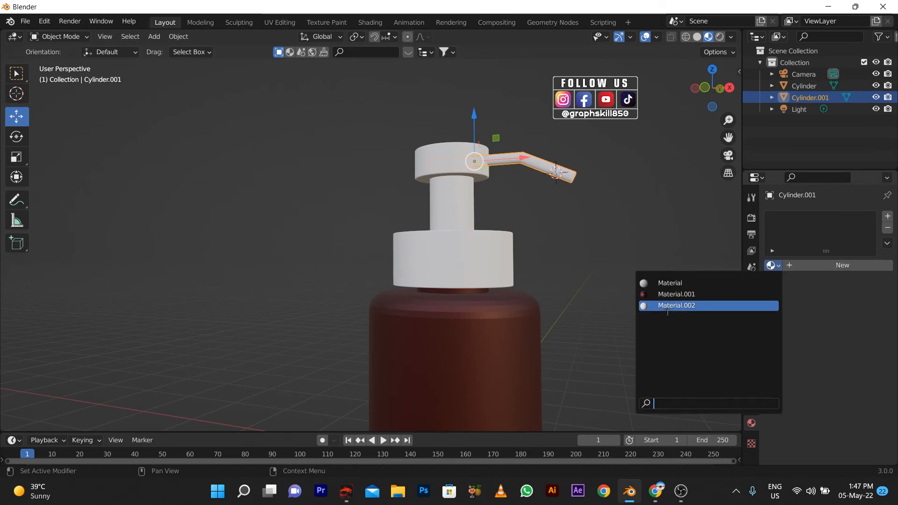
{"action": "left_click", "coordinate": [667, 305]}
Lower the Roughness of the spout's white material to 0.041
{"action": "middle_click_drag", "start_coordinate": [529, 243], "coordinate": [411, 330]}
{"action": "scroll", "coordinate": [546, 247], "scroll_direction": "down", "scroll_amount": 4}
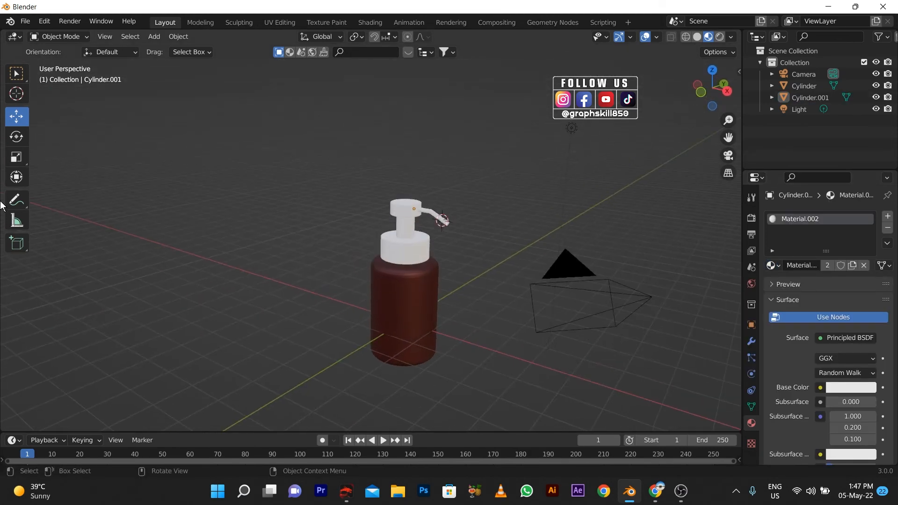
{"action": "scroll", "coordinate": [839, 387], "scroll_direction": "down", "scroll_amount": 5}
{"action": "left_click_drag", "start_coordinate": [849, 447], "coordinate": [833, 447]}
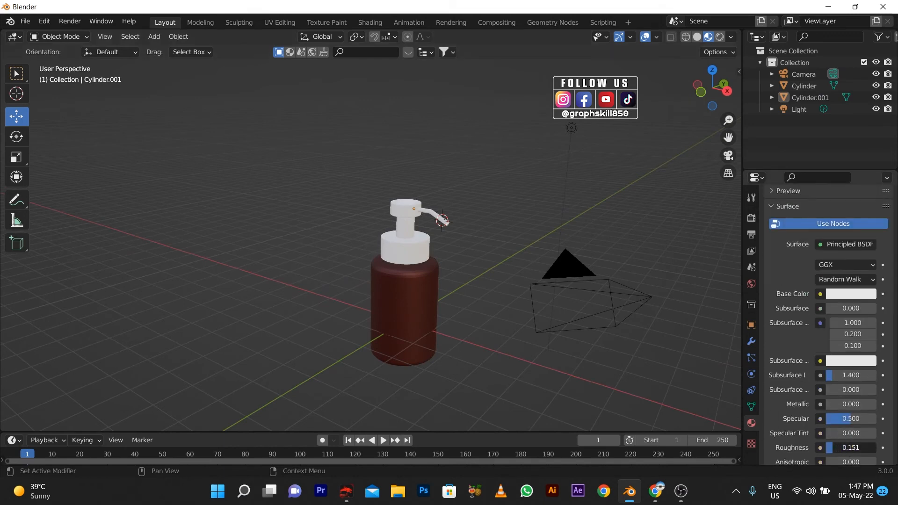
{"action": "scroll", "coordinate": [444, 224], "scroll_direction": "up", "scroll_amount": 7}
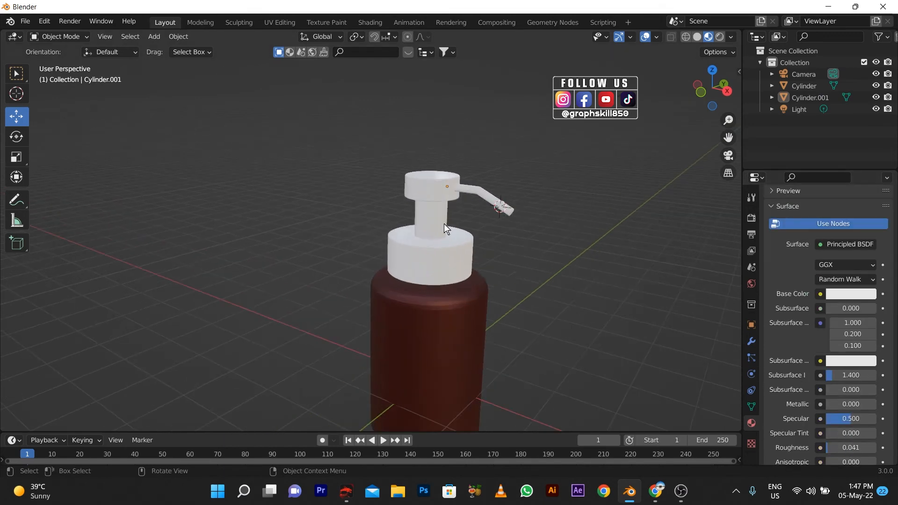
Select the bottle and readjust the Roughness of its white pump material
{"action": "left_click", "coordinate": [535, 274]}
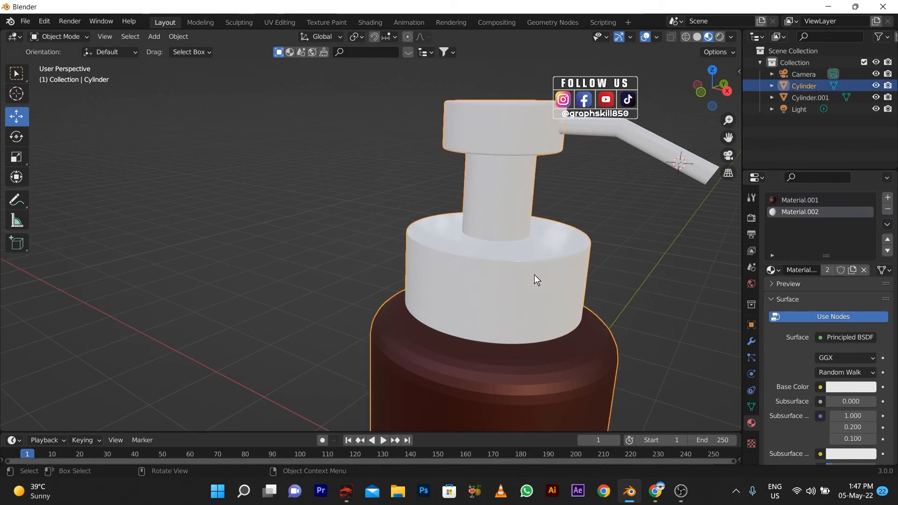
{"action": "scroll", "coordinate": [807, 392], "scroll_direction": "down", "scroll_amount": 5}
{"action": "scroll", "coordinate": [844, 378], "scroll_direction": "down", "scroll_amount": 5}
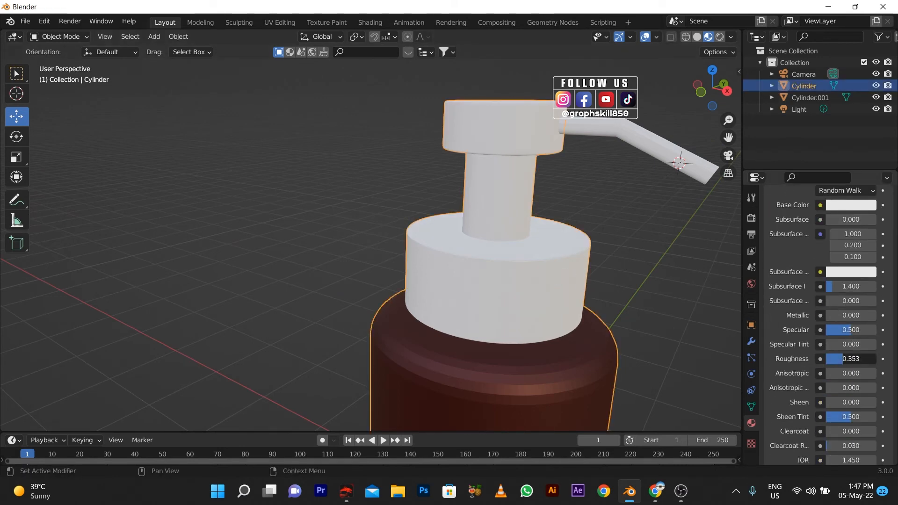
{"action": "scroll", "coordinate": [790, 240], "scroll_direction": "up", "scroll_amount": 10}
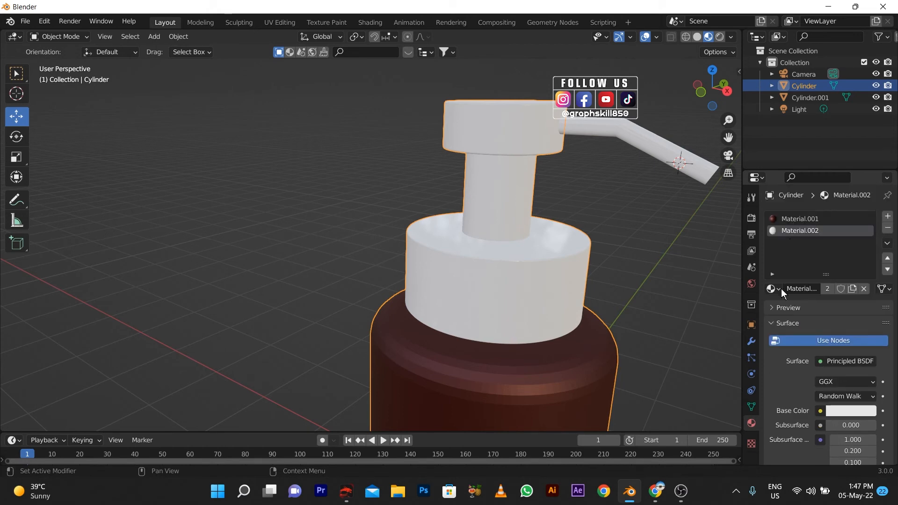
Remove the spout's material slot and link Material.002 to the spout again
{"action": "scroll", "coordinate": [503, 270], "scroll_direction": "down", "scroll_amount": 3}
{"action": "left_click", "coordinate": [515, 181]}
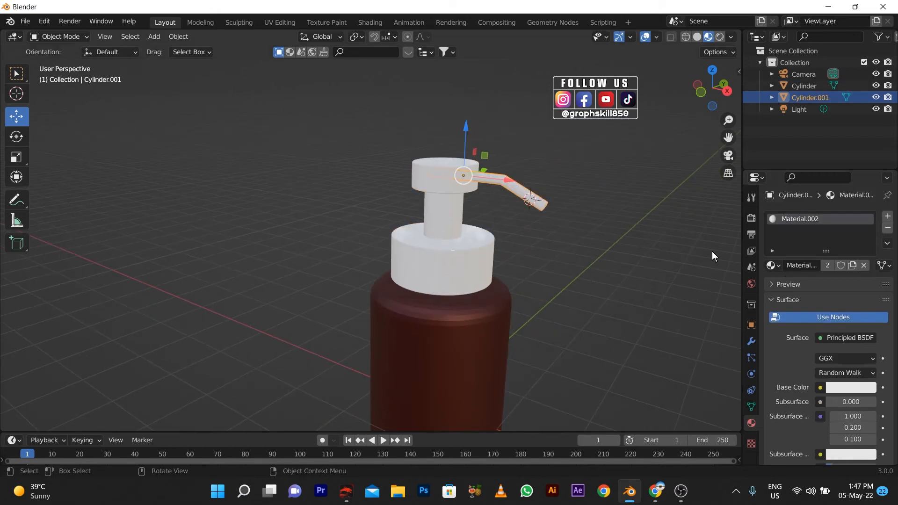
{"action": "left_click", "coordinate": [886, 229]}
{"action": "left_click", "coordinate": [772, 266]}
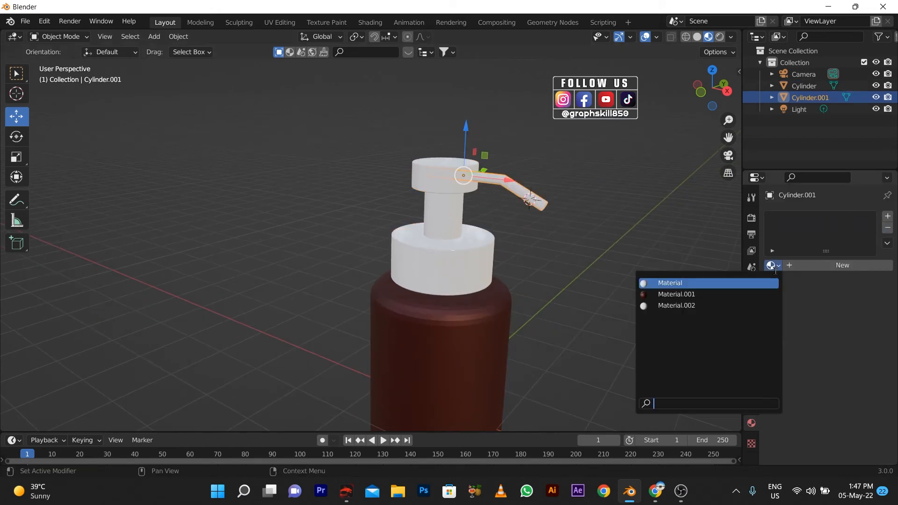
{"action": "left_click", "coordinate": [696, 309]}
{"action": "scroll", "coordinate": [534, 231], "scroll_direction": "up", "scroll_amount": 3}
{"action": "middle_click_drag", "start_coordinate": [569, 176], "coordinate": [574, 159]}
{"action": "scroll", "coordinate": [575, 159], "scroll_direction": "down", "scroll_amount": 3}
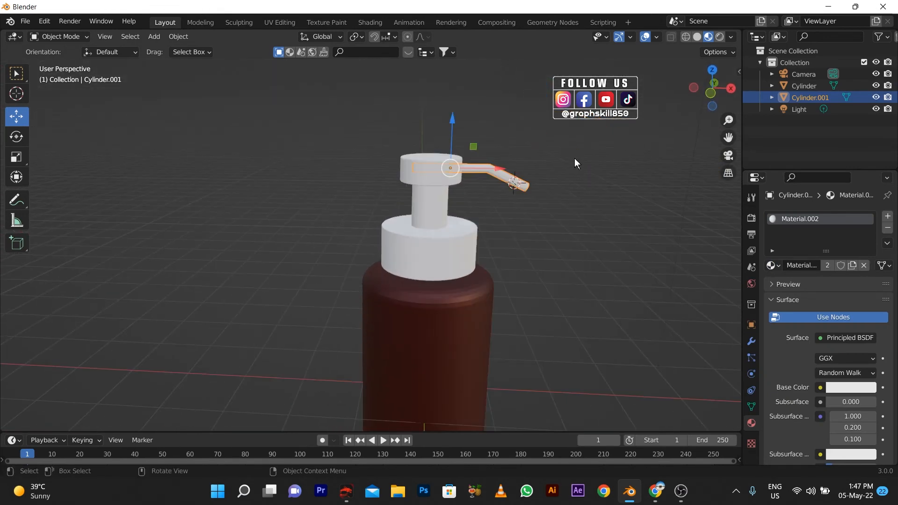
Select the bottle, spout and light together, move them up 1 m along Z and deselect them
{"action": "scroll", "coordinate": [574, 159], "scroll_direction": "down", "scroll_amount": 4}
{"action": "middle_click_drag", "start_coordinate": [508, 239], "coordinate": [448, 284]}
{"action": "left_click_drag", "start_coordinate": [559, 395], "coordinate": [321, 143]}
{"action": "left_click_drag", "start_coordinate": [456, 187], "coordinate": [458, 158], "text": "ctrl"}
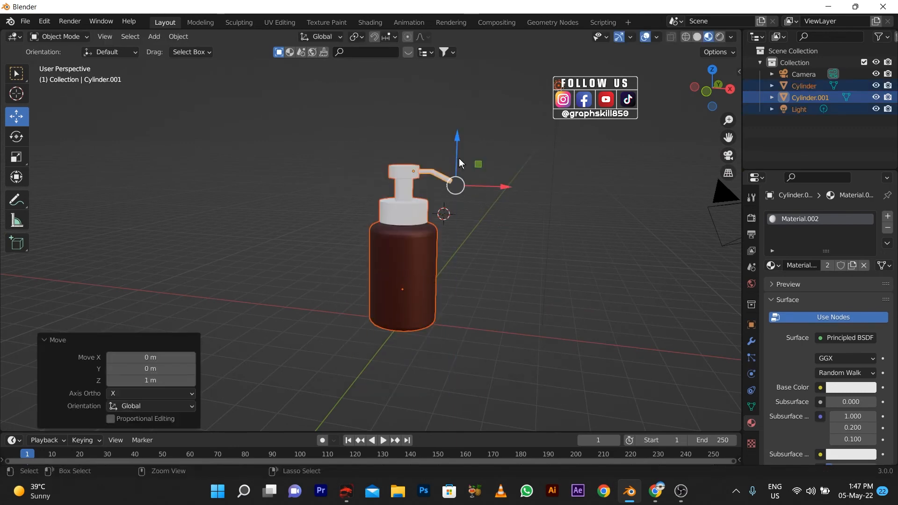
{"action": "left_click", "coordinate": [284, 203]}
Copy and paste the bottle with its spout, and move the copy about 2.9 m along negative X
{"action": "middle_click_drag", "start_coordinate": [285, 204], "coordinate": [379, 241]}
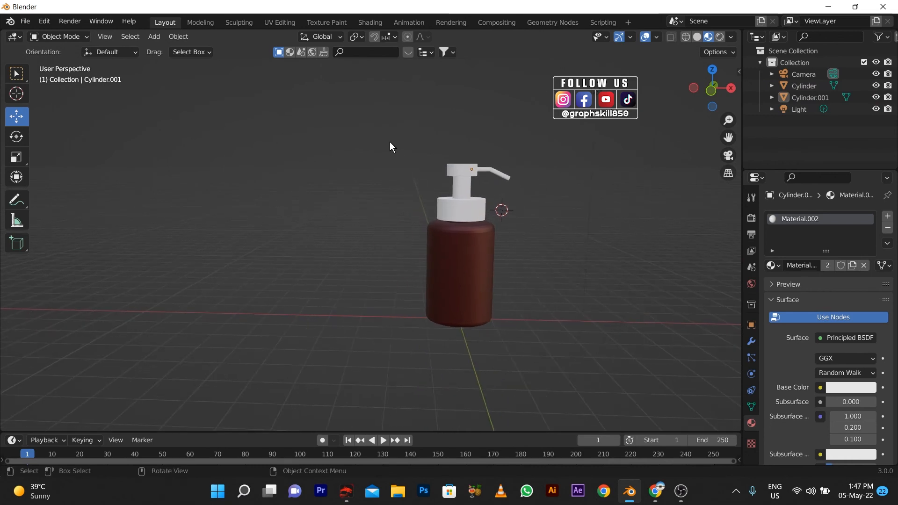
{"action": "left_click_drag", "start_coordinate": [379, 133], "coordinate": [517, 352]}
{"action": "key", "text": "ctrl+c"}
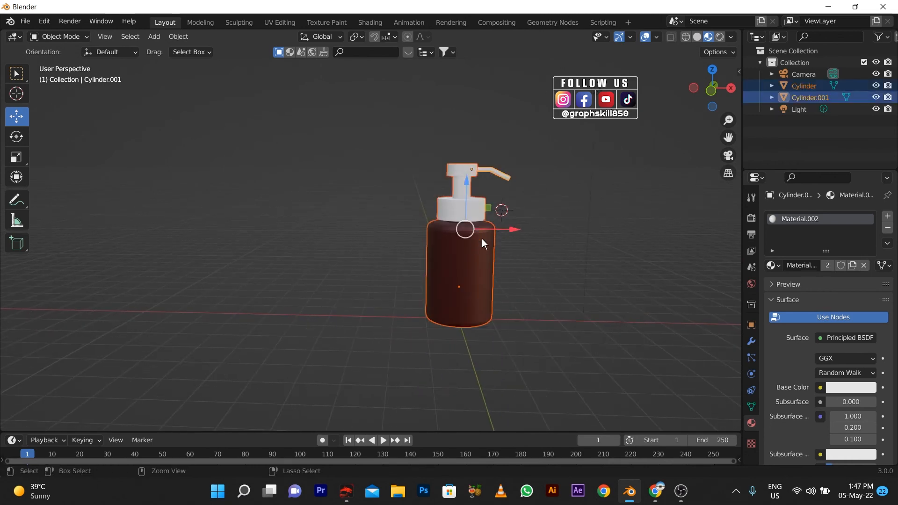
{"action": "key", "text": "ctrl+v"}
{"action": "key", "text": "g"}
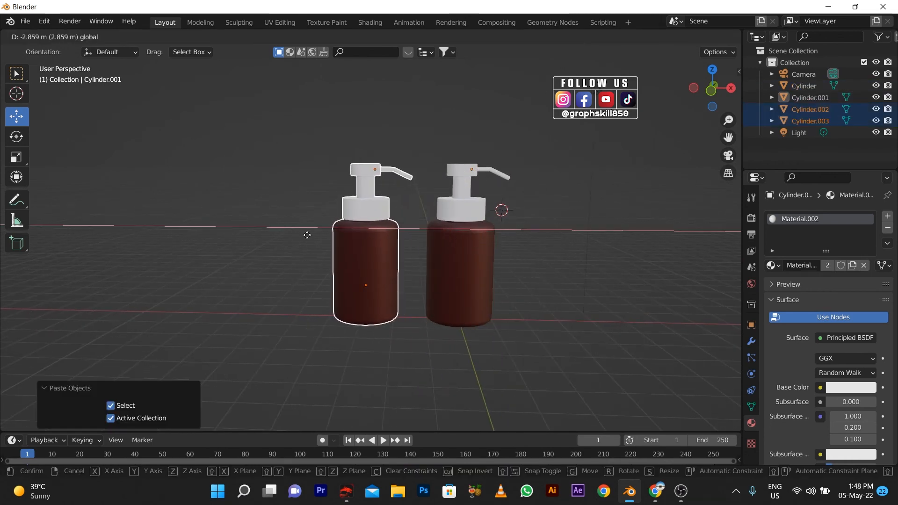
{"action": "left_click", "coordinate": [307, 235]}
Change the copied bottle's pump material base color to light purple with hue 0.688, saturation 0.765 and value 0.8
{"action": "left_click", "coordinate": [361, 206]}
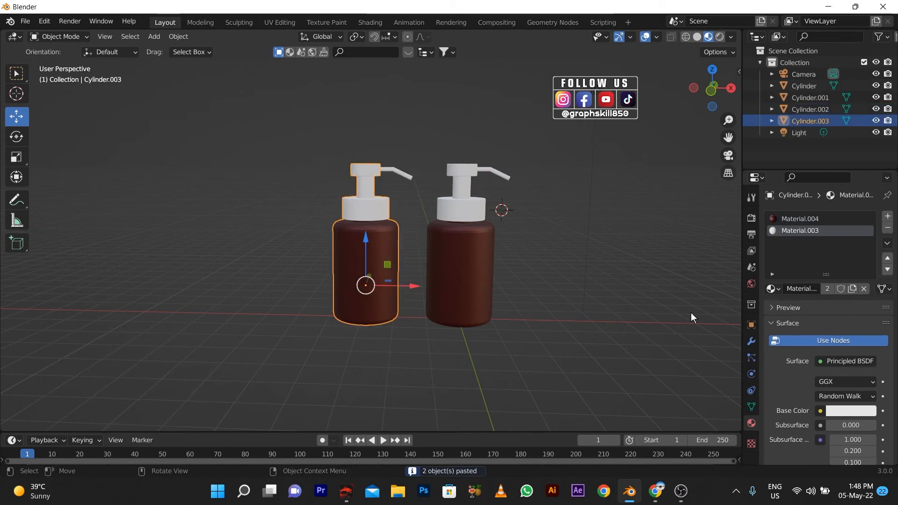
{"action": "left_click", "coordinate": [842, 410]}
{"action": "mouse_move", "coordinate": [818, 279]}
{"action": "left_mouse_down"}
{"action": "mouse_move", "coordinate": [776, 267]}
{"action": "mouse_move", "coordinate": [814, 283]}
{"action": "mouse_move", "coordinate": [836, 280]}
{"action": "left_mouse_up"}
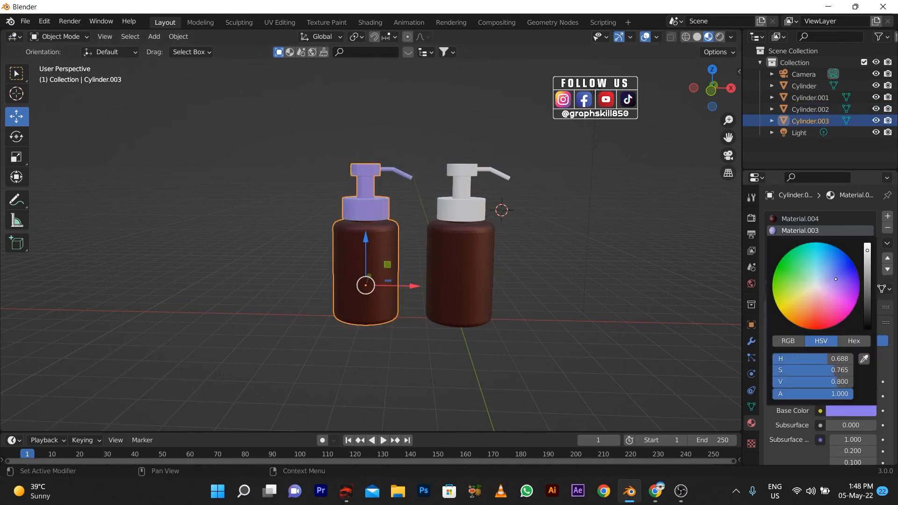
{"action": "left_click", "coordinate": [554, 326]}
Paste another copy of the bottle and spout and move it 3 m along X
{"action": "key", "text": "ctrl+v"}
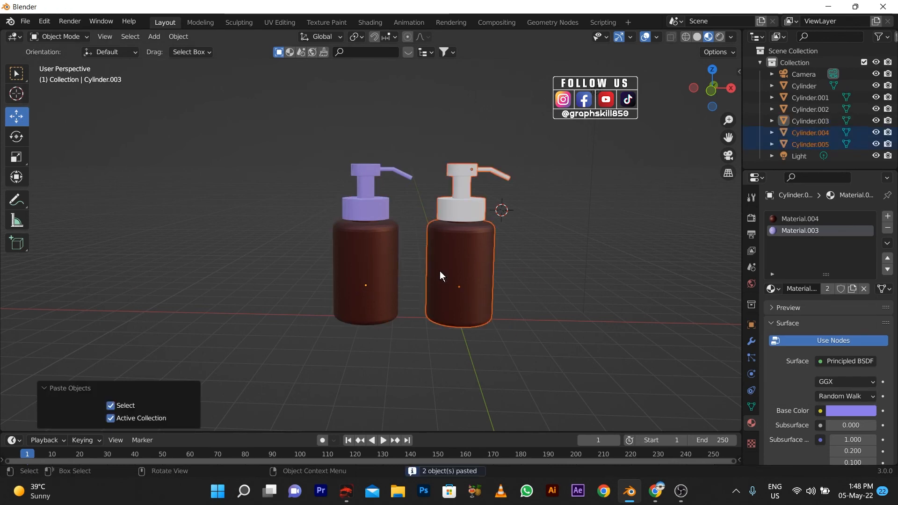
{"action": "key", "text": "g"}
{"action": "key", "text": "x"}
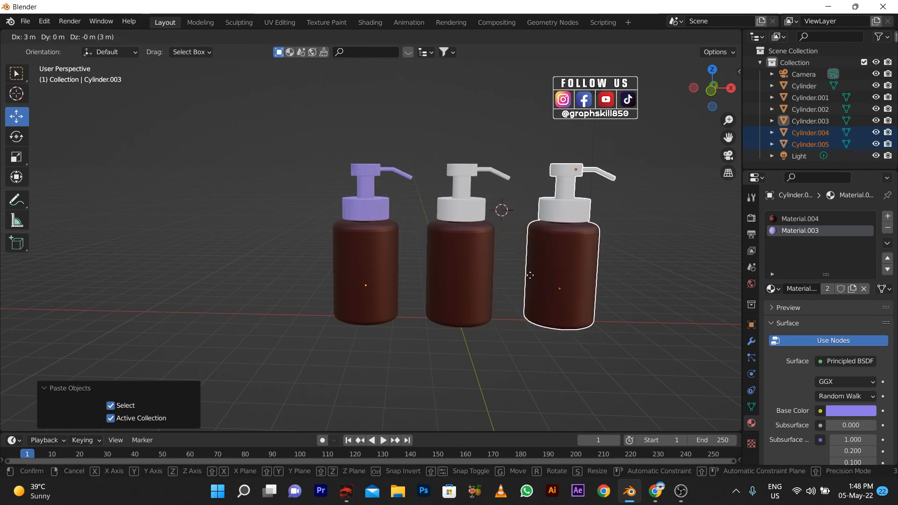
{"action": "left_click", "coordinate": [530, 280]}
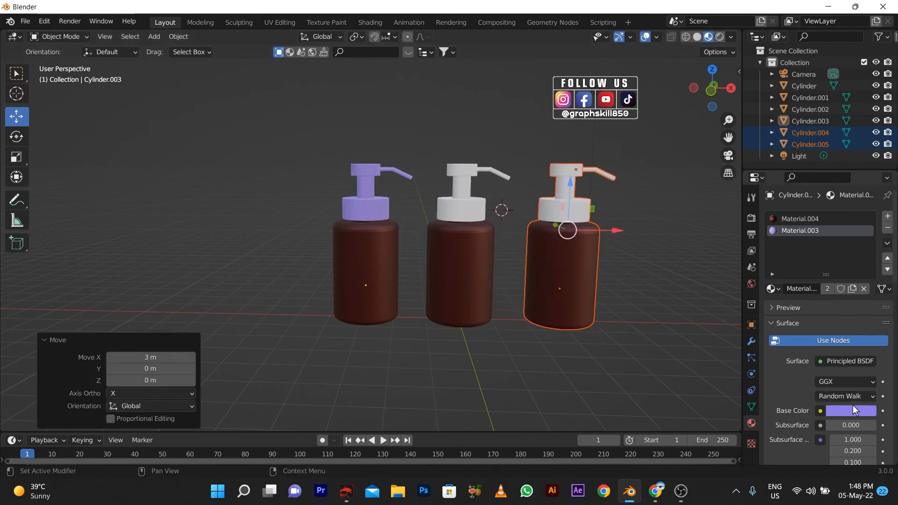
Set the new copy's pump material base color to orange-yellow with hue 0.069, saturation 1 and value 1
{"action": "left_click", "coordinate": [558, 226]}
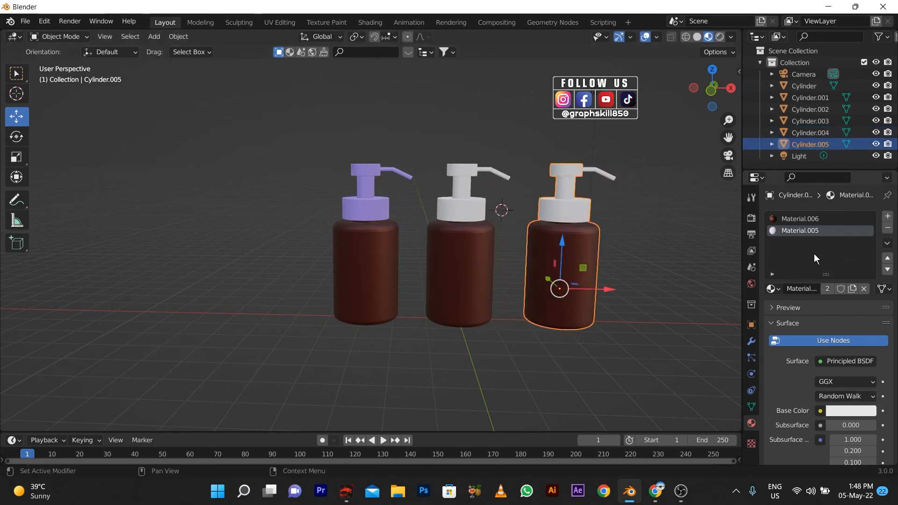
{"action": "left_click", "coordinate": [838, 409]}
{"action": "mouse_move", "coordinate": [838, 274]}
{"action": "left_mouse_down"}
{"action": "mouse_move", "coordinate": [799, 326]}
{"action": "mouse_move", "coordinate": [786, 301]}
{"action": "mouse_move", "coordinate": [791, 267]}
{"action": "mouse_move", "coordinate": [782, 284]}
{"action": "mouse_move", "coordinate": [810, 292]}
{"action": "mouse_move", "coordinate": [820, 275]}
{"action": "mouse_move", "coordinate": [855, 276]}
{"action": "mouse_move", "coordinate": [847, 256]}
{"action": "mouse_move", "coordinate": [816, 243]}
{"action": "mouse_move", "coordinate": [850, 310]}
{"action": "mouse_move", "coordinate": [829, 327]}
{"action": "mouse_move", "coordinate": [811, 327]}
{"action": "mouse_move", "coordinate": [791, 308]}
{"action": "mouse_move", "coordinate": [788, 320]}
{"action": "left_mouse_up"}
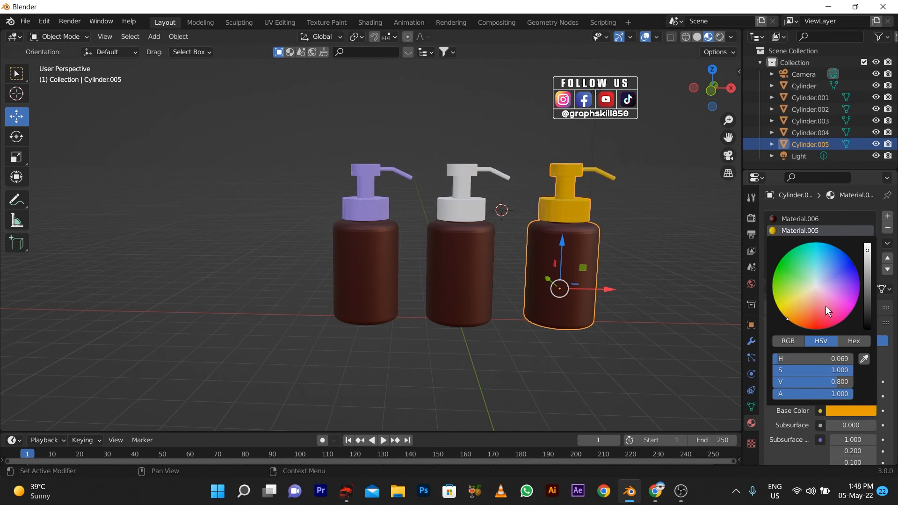
{"action": "mouse_move", "coordinate": [867, 255]}
{"action": "left_mouse_down"}
{"action": "mouse_move", "coordinate": [868, 277]}
{"action": "mouse_move", "coordinate": [867, 244]}
{"action": "left_mouse_up"}
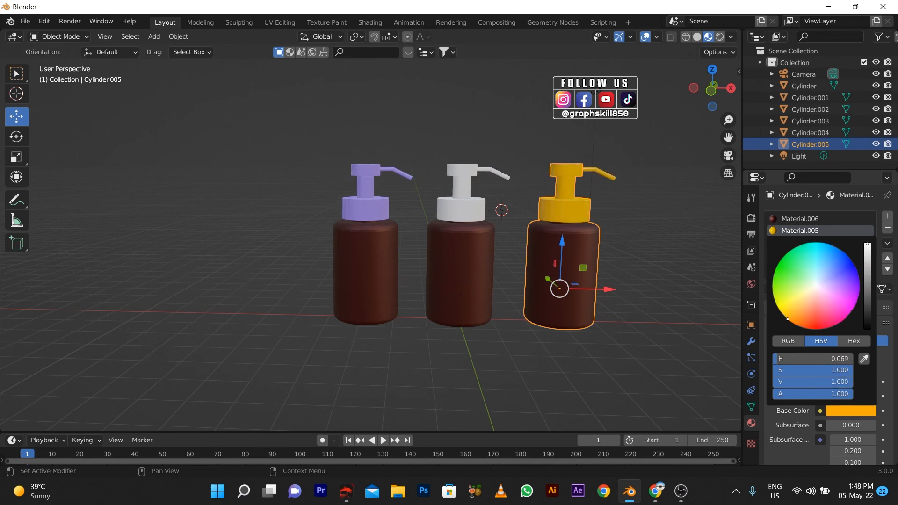
Select the middle bottle, check the three bottles in Rendered shading and return to Material Preview
{"action": "left_click", "coordinate": [445, 319]}
{"action": "middle_click_drag", "start_coordinate": [444, 319], "coordinate": [441, 259]}
{"action": "scroll", "coordinate": [485, 262], "scroll_direction": "up", "scroll_amount": 3}
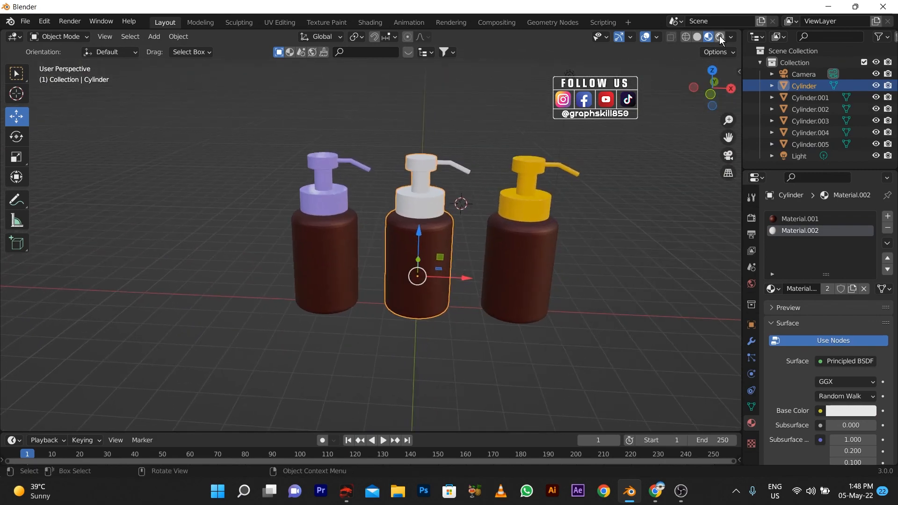
{"action": "left_click", "coordinate": [720, 37]}
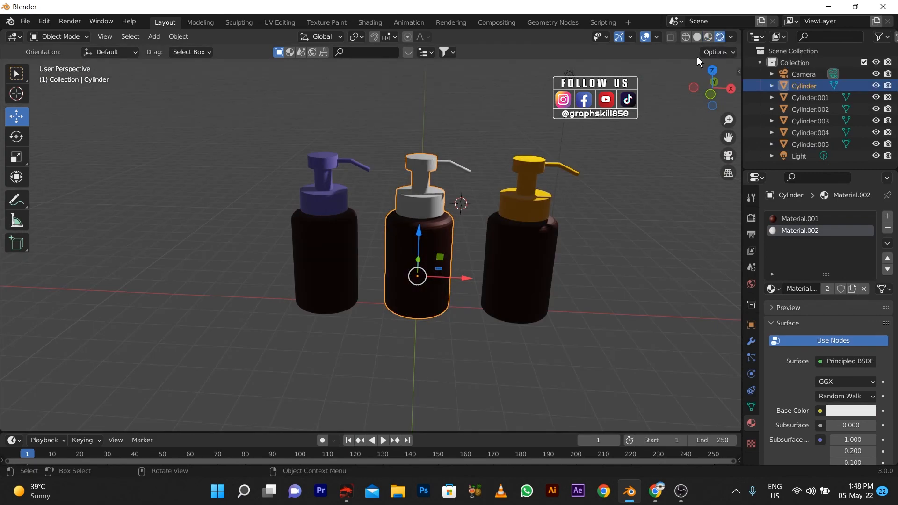
{"action": "left_click", "coordinate": [709, 37]}
Apply Shade Smooth to the middle bottle with the white pump
{"action": "right_click", "coordinate": [341, 257]}
{"action": "left_click", "coordinate": [341, 256]}
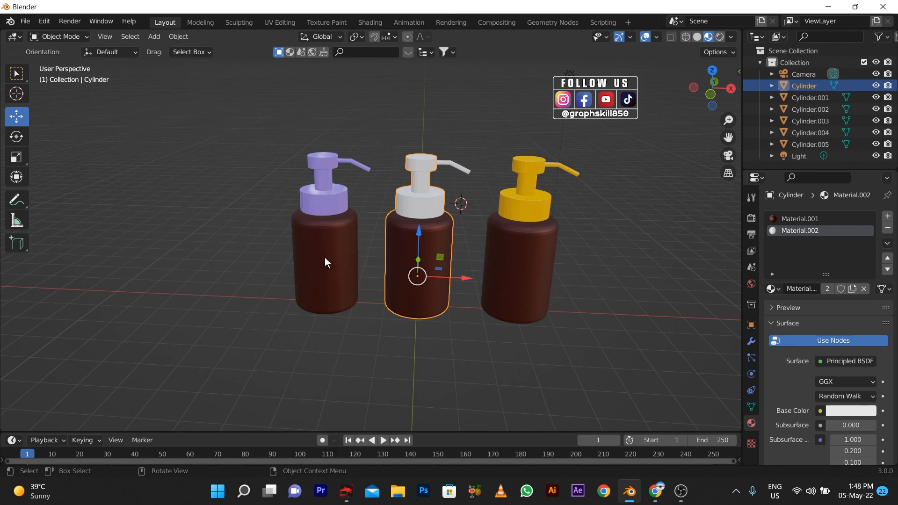
{"action": "right_click", "coordinate": [325, 241]}
{"action": "left_click", "coordinate": [298, 230]}
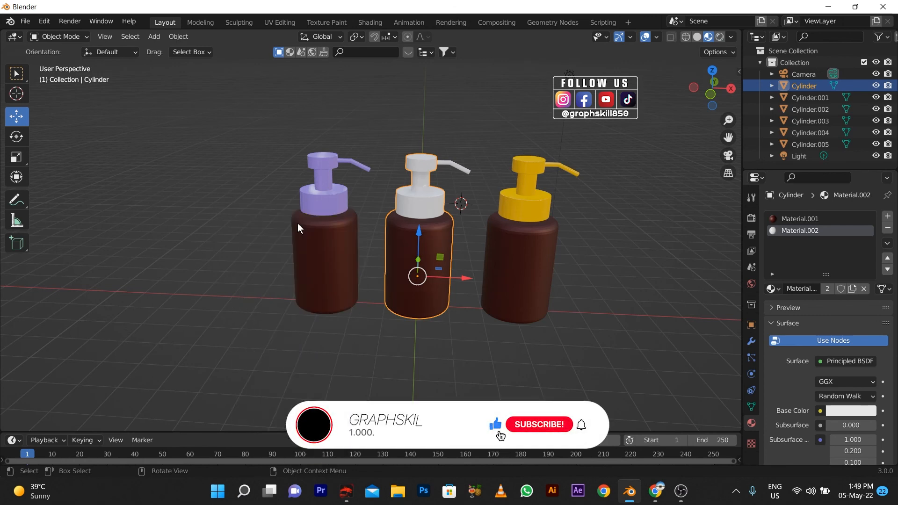
{"action": "right_click", "coordinate": [417, 271]}
{"action": "left_click", "coordinate": [417, 275]}
Apply Shade Smooth to the bottle with the purple pump and the bottle with the yellow pump
{"action": "left_click", "coordinate": [330, 243]}
{"action": "right_click", "coordinate": [330, 243]}
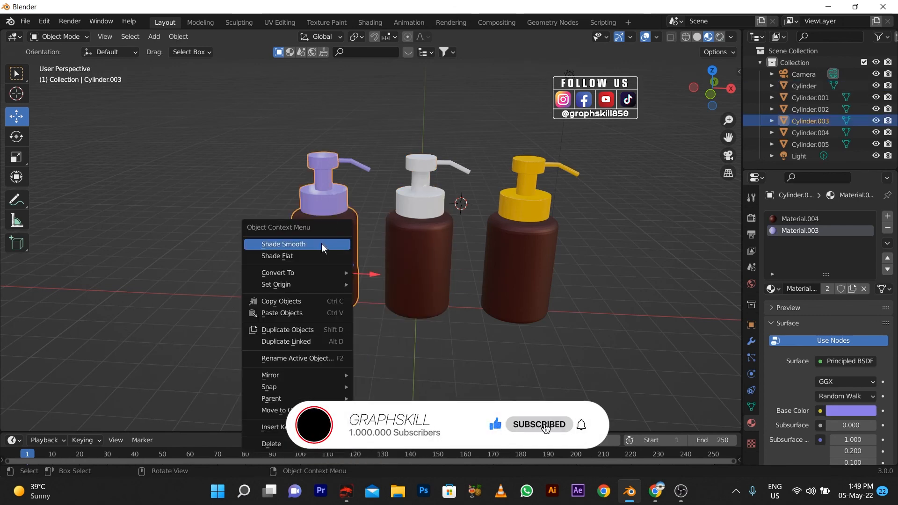
{"action": "left_click", "coordinate": [321, 244]}
{"action": "left_click", "coordinate": [530, 253]}
{"action": "right_click", "coordinate": [530, 248]}
{"action": "left_click", "coordinate": [507, 252]}
{"action": "middle_click_drag", "start_coordinate": [507, 252], "coordinate": [586, 316]}
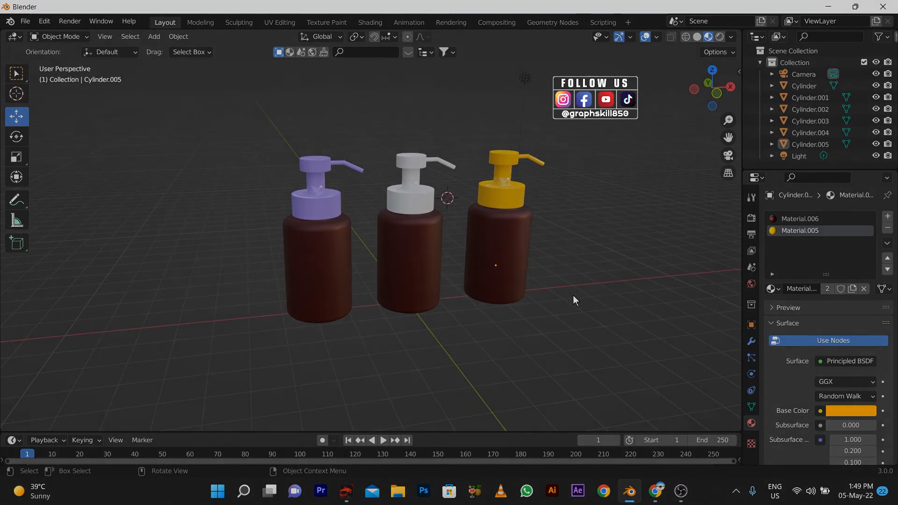